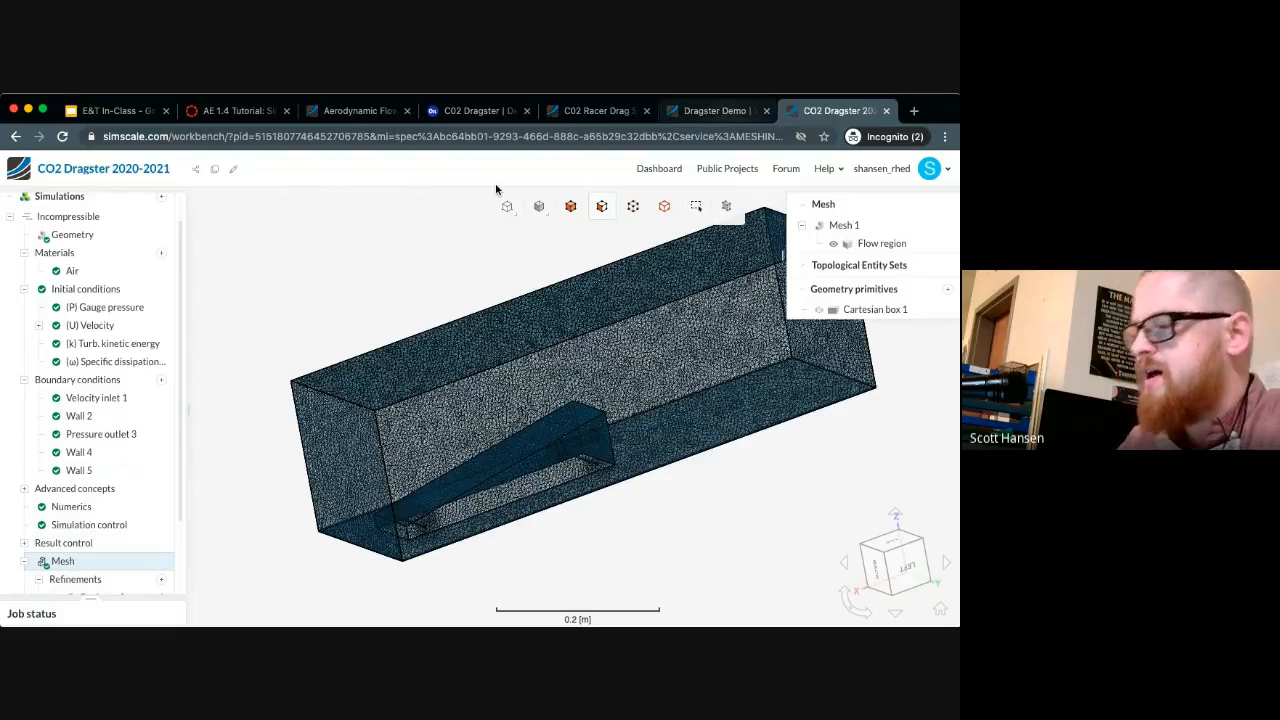
Switch to the Dragster Demo project and start a new simulation run named "Design 1 - Run 1"
{"action": "left_click", "coordinate": [730, 112]}
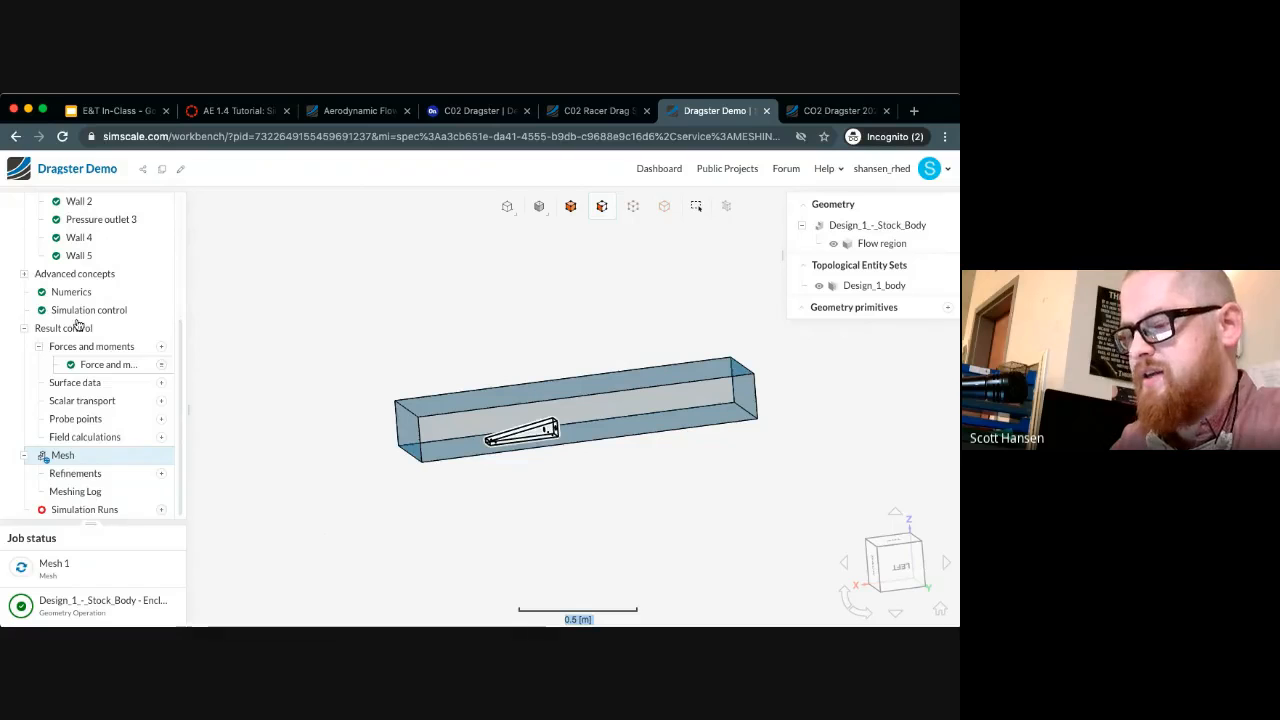
{"action": "left_click", "coordinate": [161, 509]}
{"action": "type", "text": "D"}
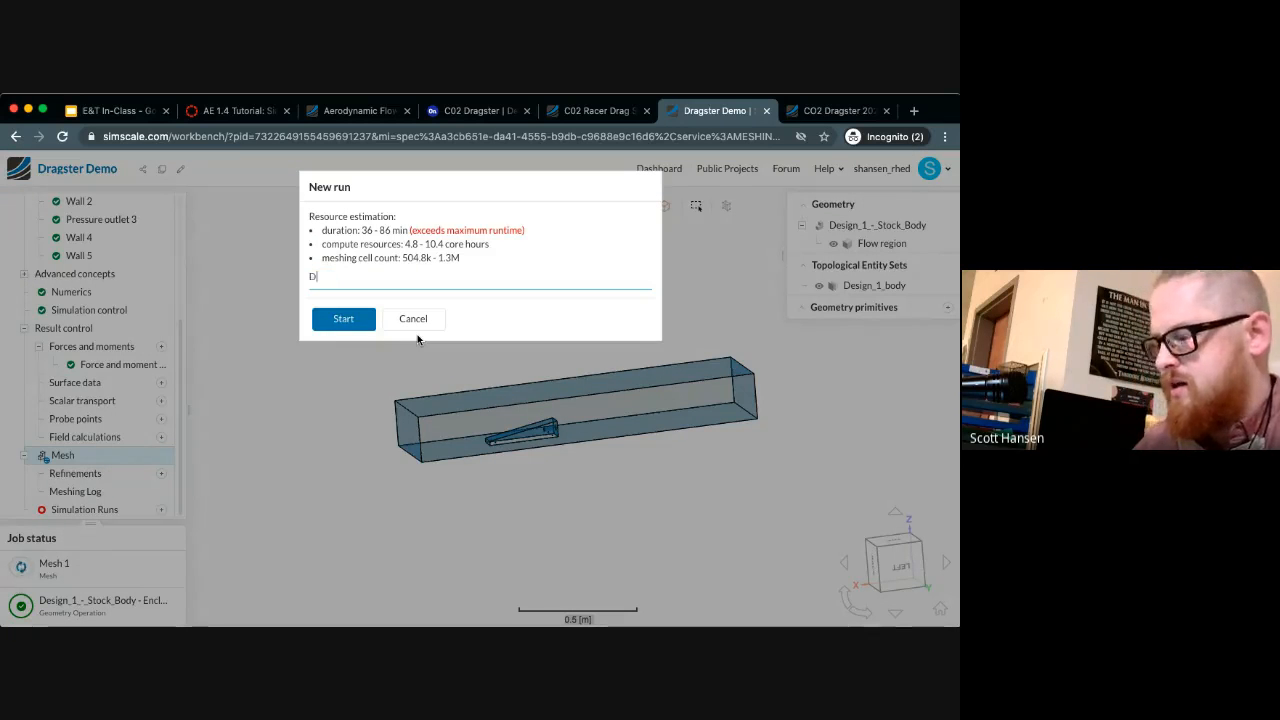
{"action": "type", "text": "esign 1"}
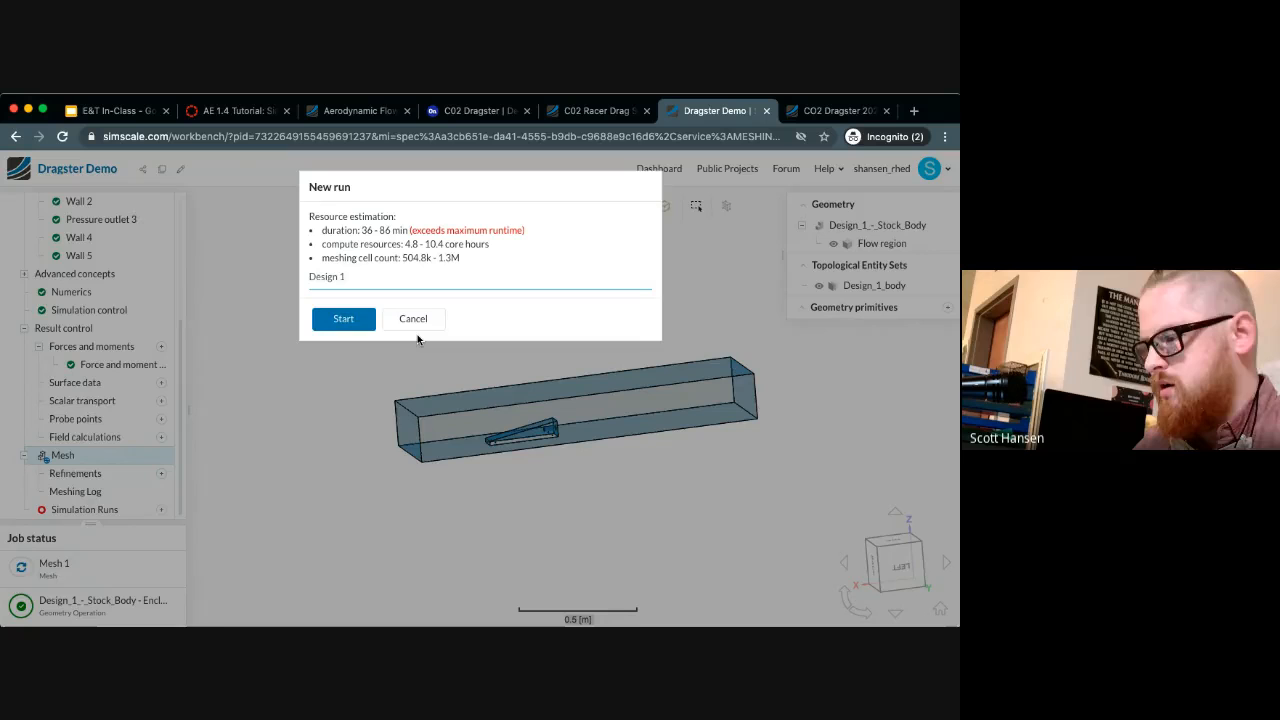
{"action": "type", "text": " - Run"}
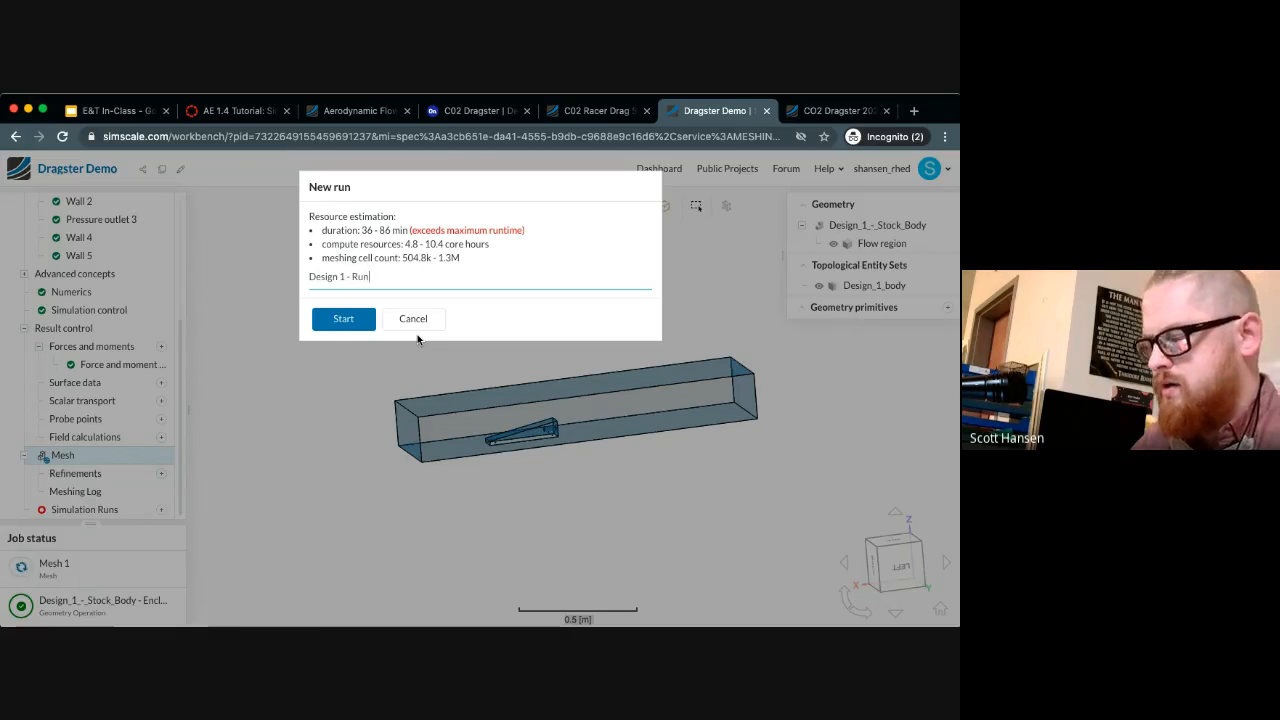
{"action": "type", "text": " 1"}
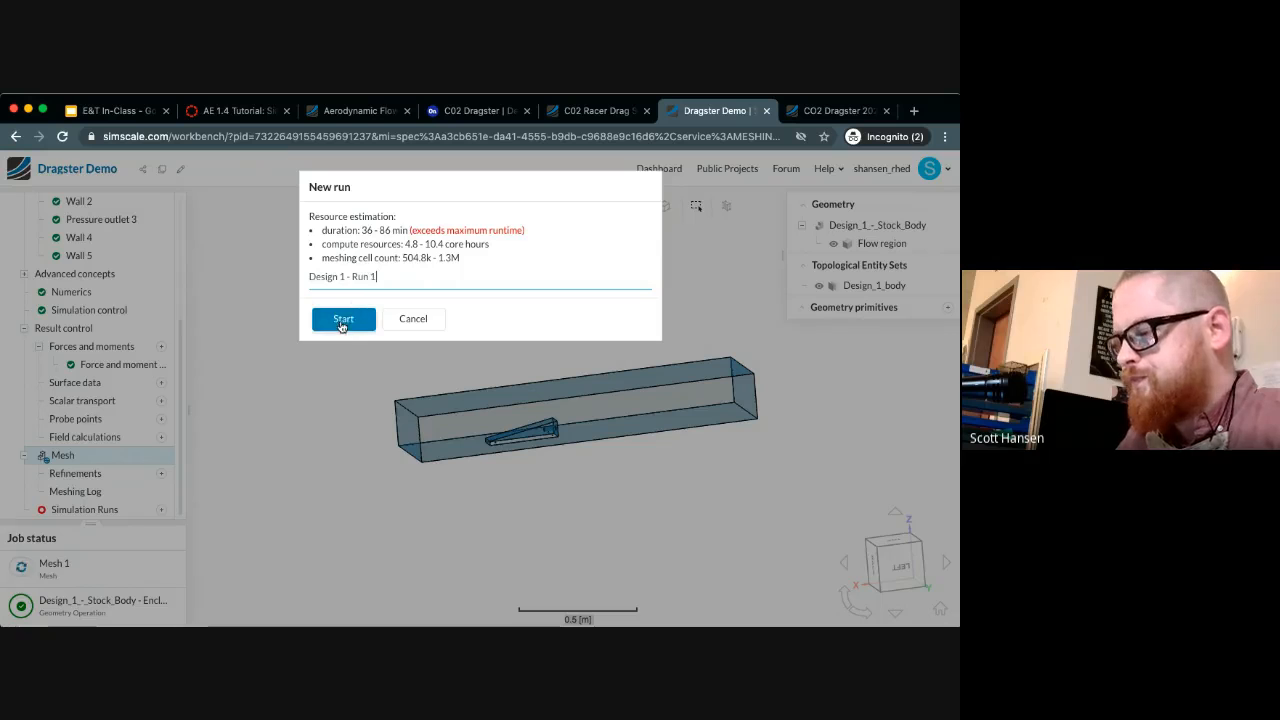
{"action": "left_click", "coordinate": [364, 311]}
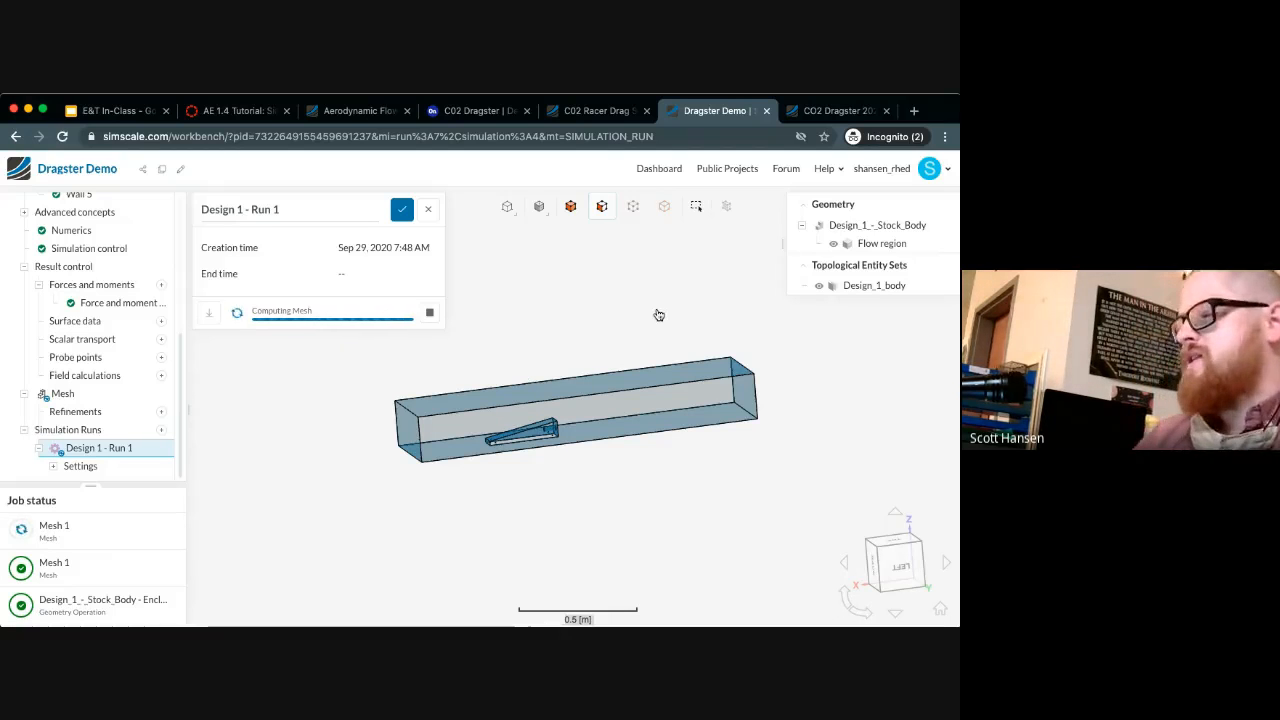
Close the Dragster Demo project and open the force coefficients plot of Run 1 in CO2 Dragster 2020-2021
{"action": "left_click", "coordinate": [829, 112]}
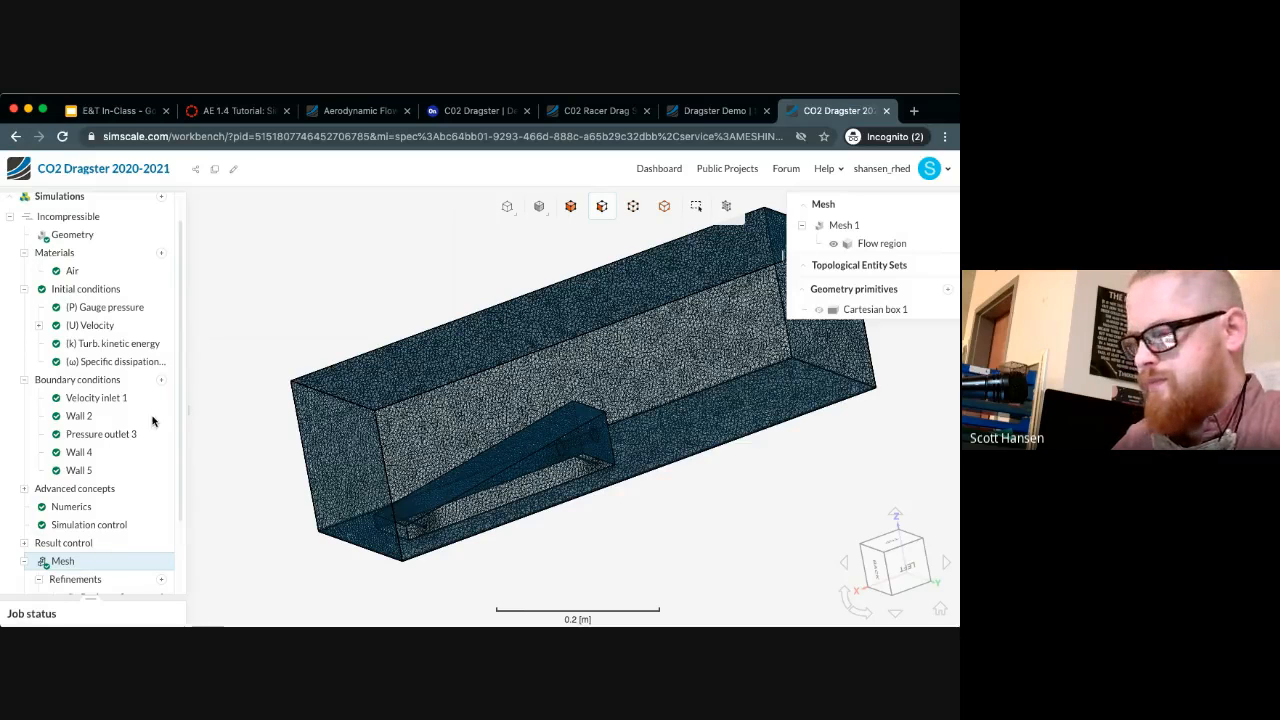
{"action": "left_click", "coordinate": [766, 111]}
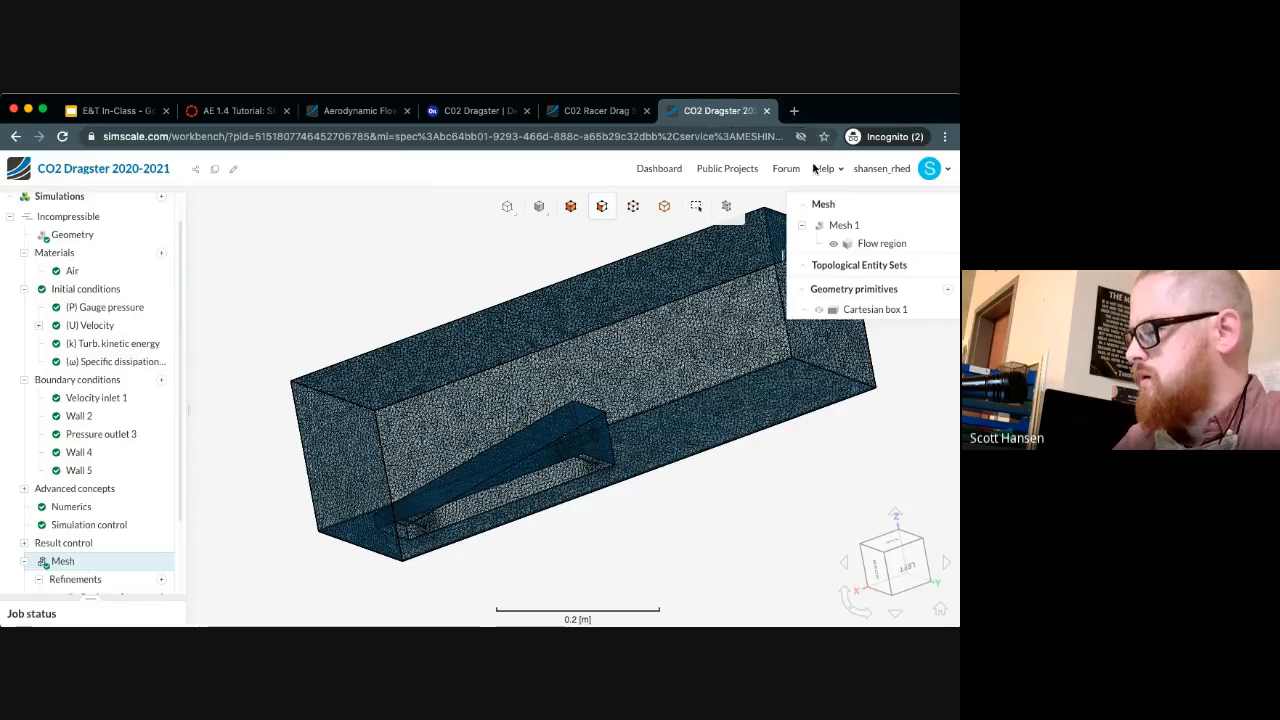
{"action": "scroll", "coordinate": [326, 396], "scroll_direction": "down", "scroll_amount": 2}
{"action": "left_click", "coordinate": [326, 388]}
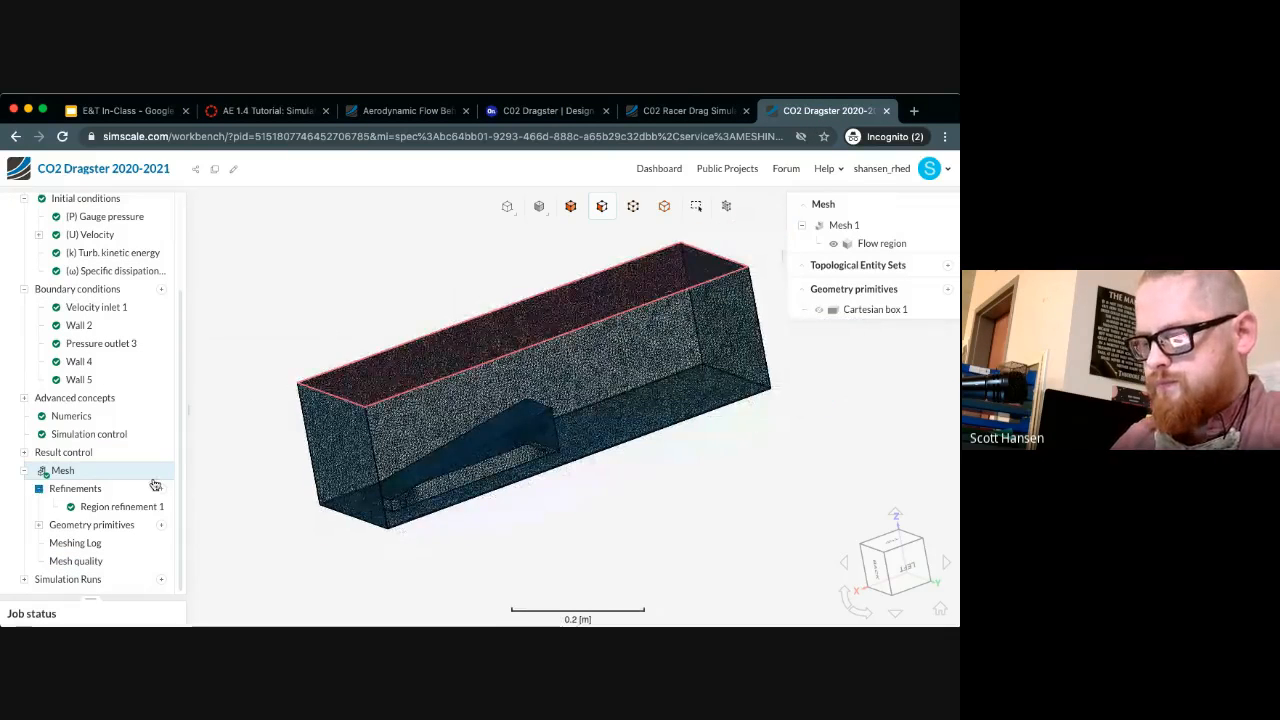
{"action": "left_click", "coordinate": [24, 580]}
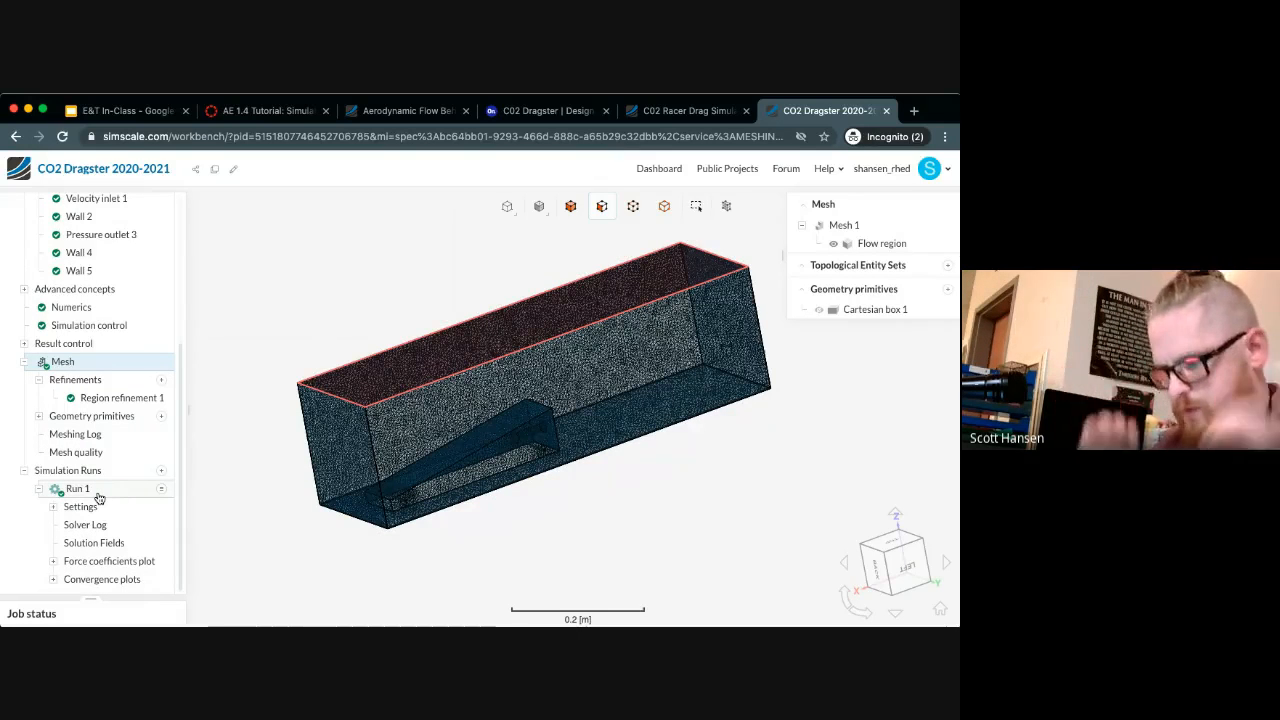
{"action": "left_click", "coordinate": [128, 562]}
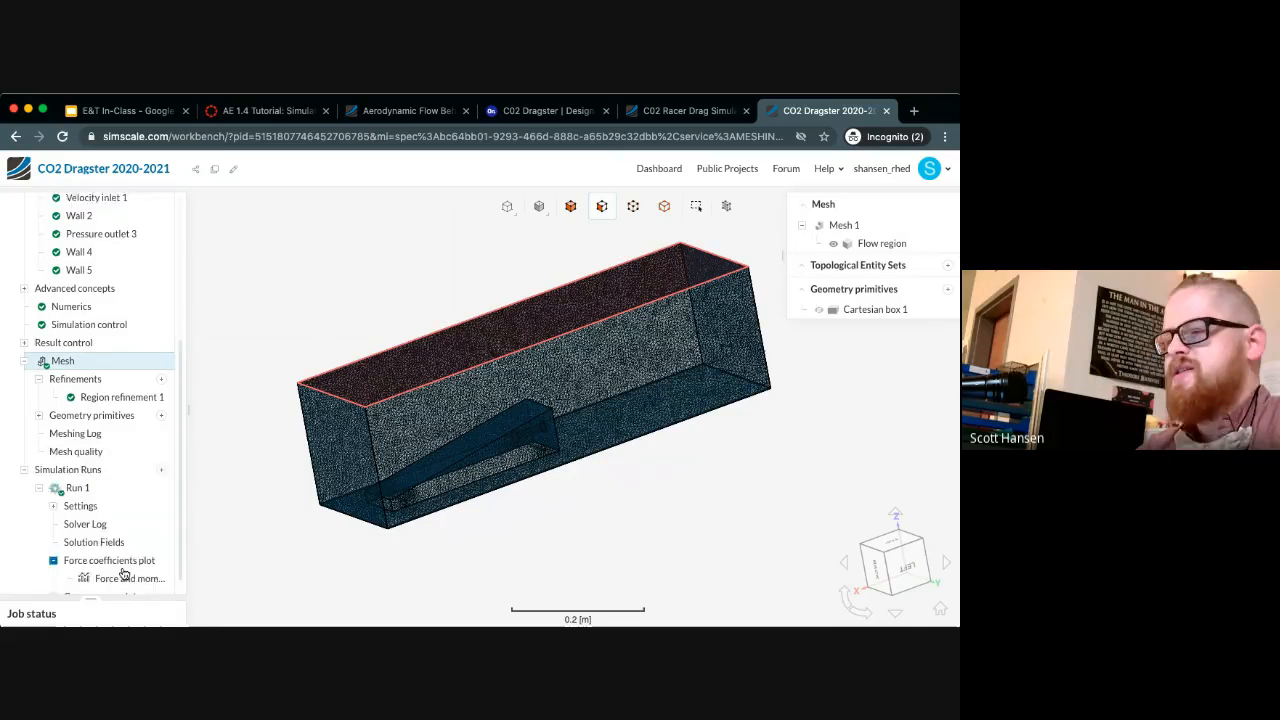
{"action": "left_click", "coordinate": [124, 566]}
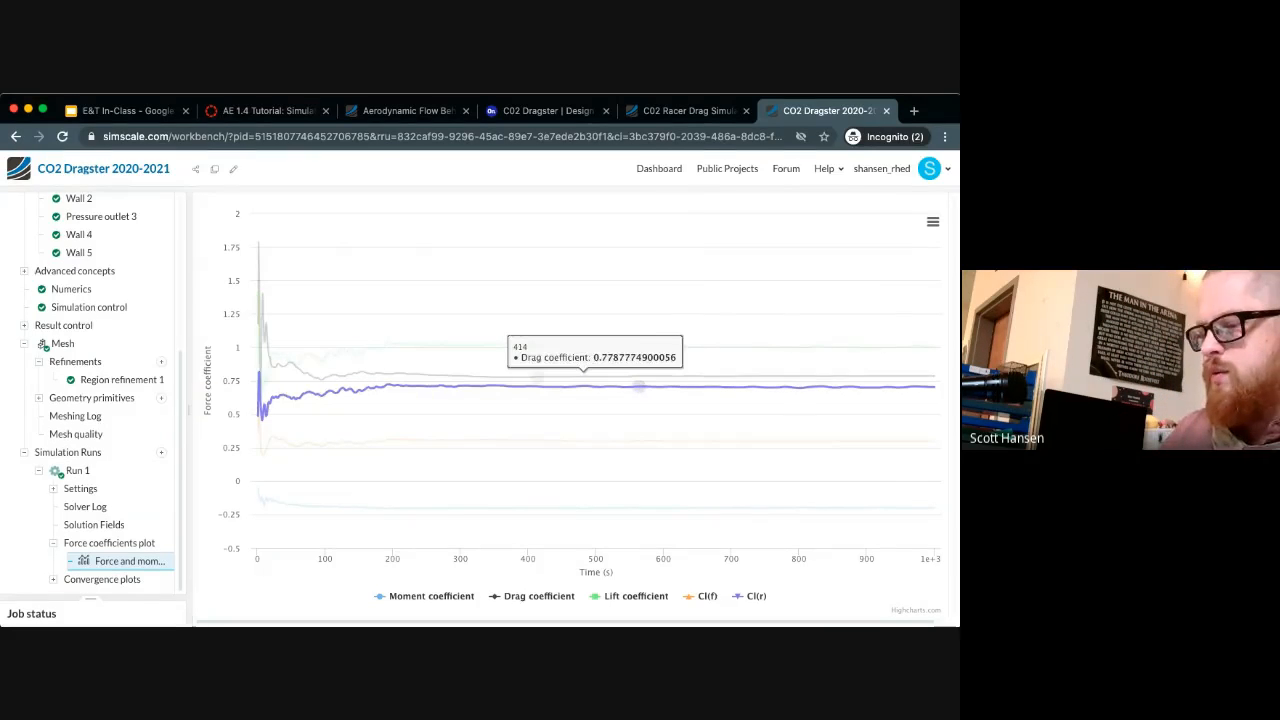
Open the solution fields of Run 1 and inspect the velocity and nodal pressure result settings
{"action": "left_click", "coordinate": [115, 526]}
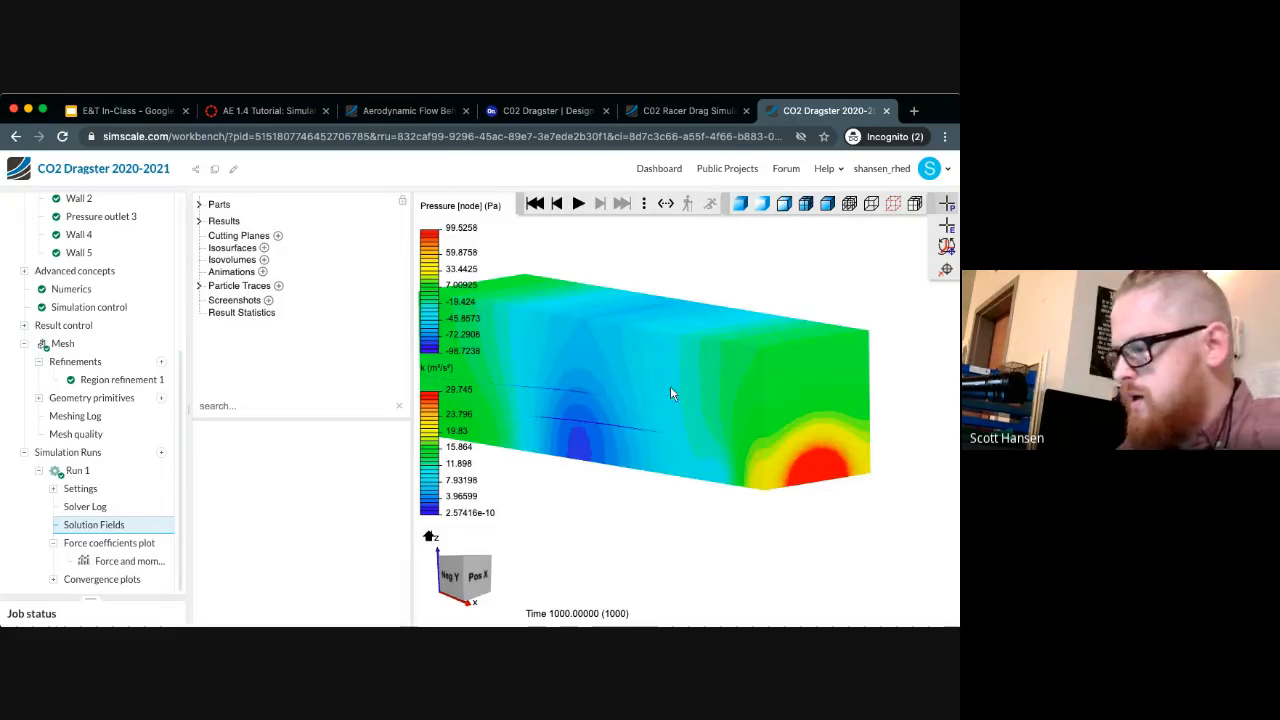
{"action": "mouse_move", "coordinate": [632, 509]}
{"action": "left_mouse_down"}
{"action": "mouse_move", "coordinate": [689, 503]}
{"action": "mouse_move", "coordinate": [654, 516]}
{"action": "left_mouse_up"}
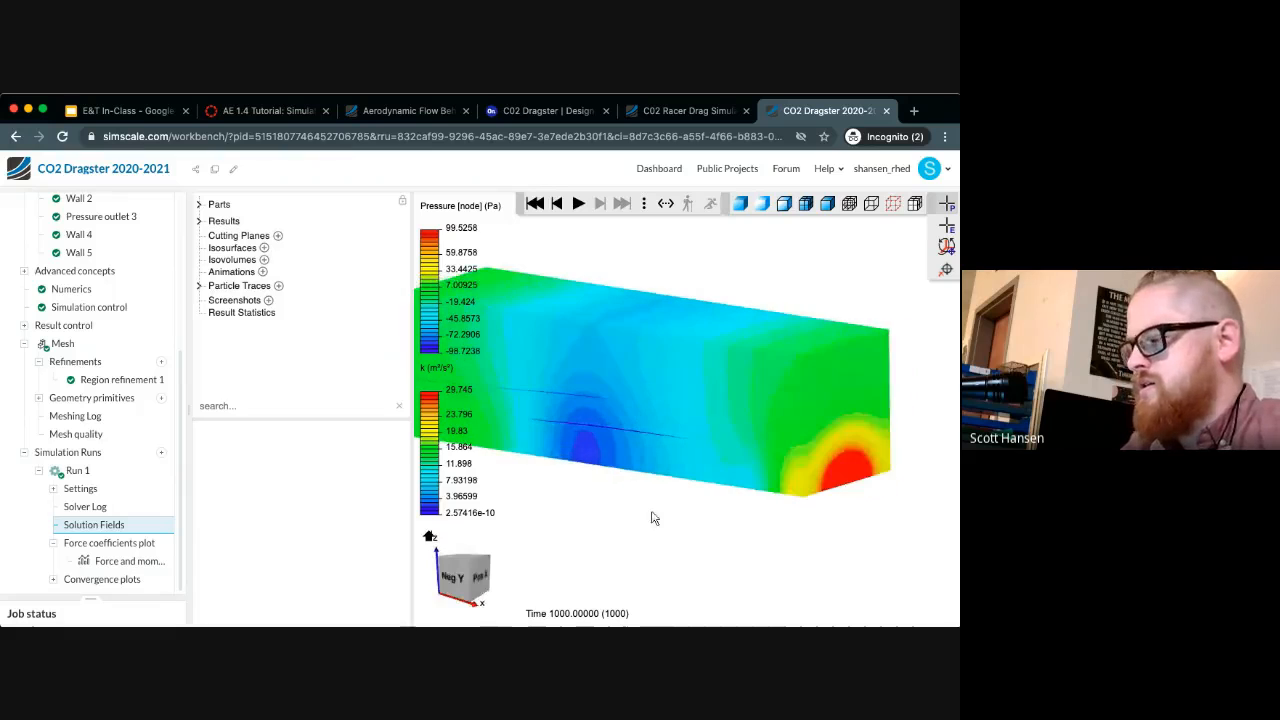
{"action": "left_click", "coordinate": [204, 221]}
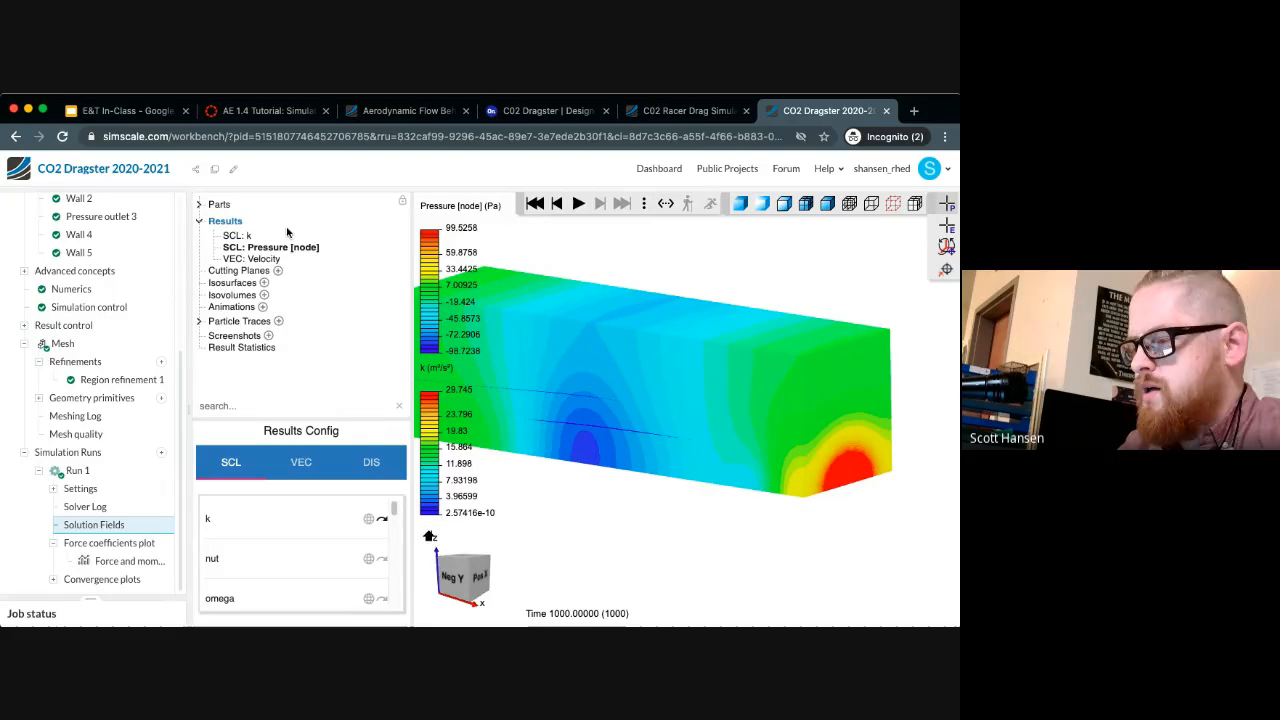
{"action": "left_click", "coordinate": [255, 259]}
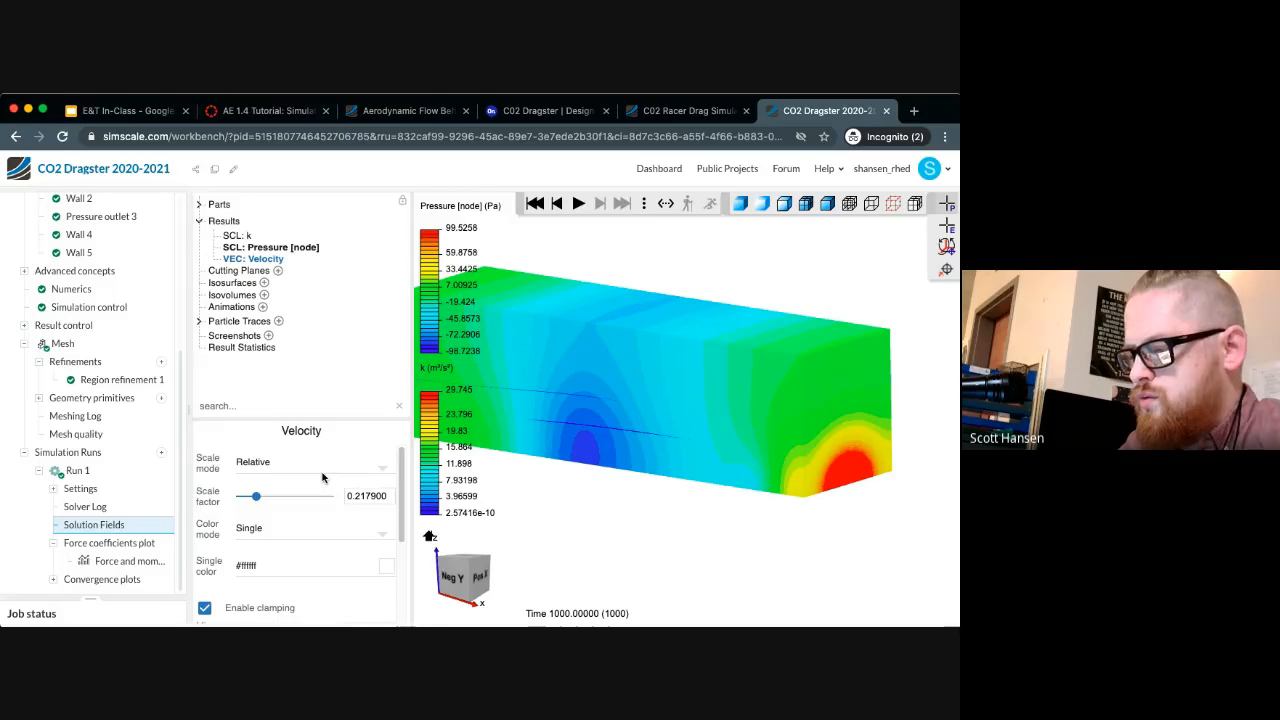
{"action": "left_click", "coordinate": [264, 247]}
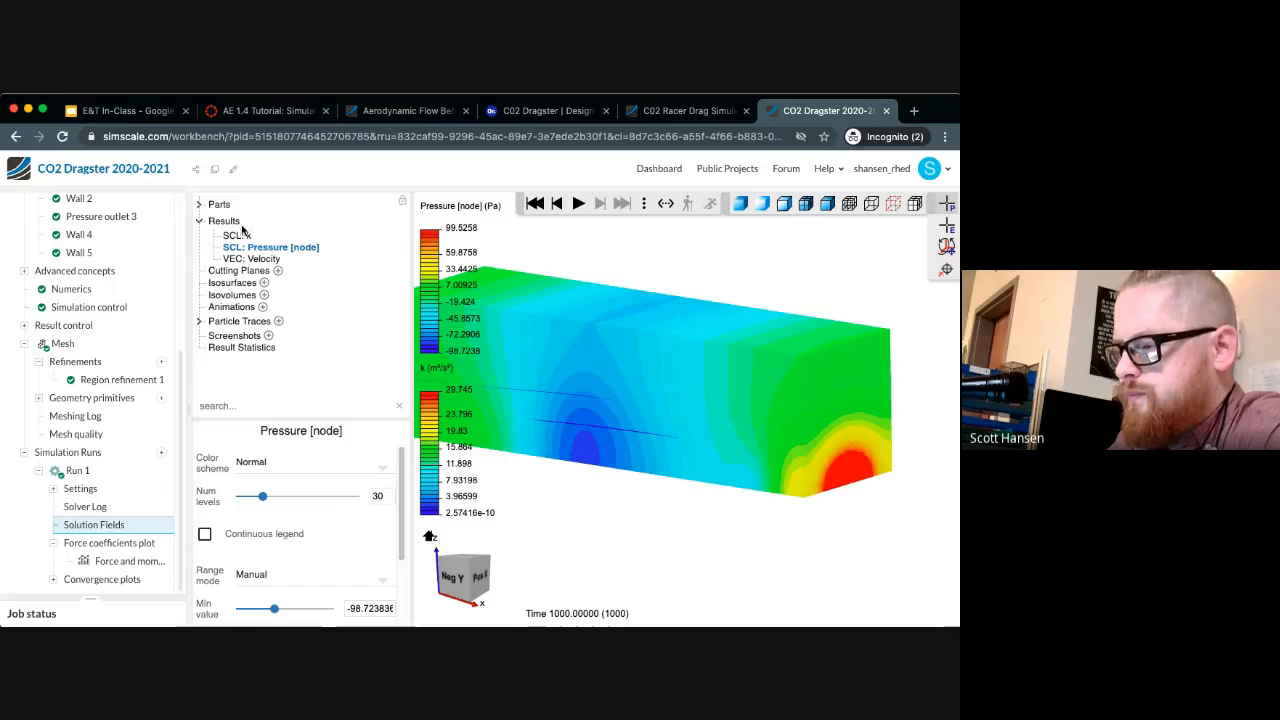
Look through the available scalar, vector and displacement results and apply the Pressure scalar to the whole model
{"action": "left_click", "coordinate": [238, 222]}
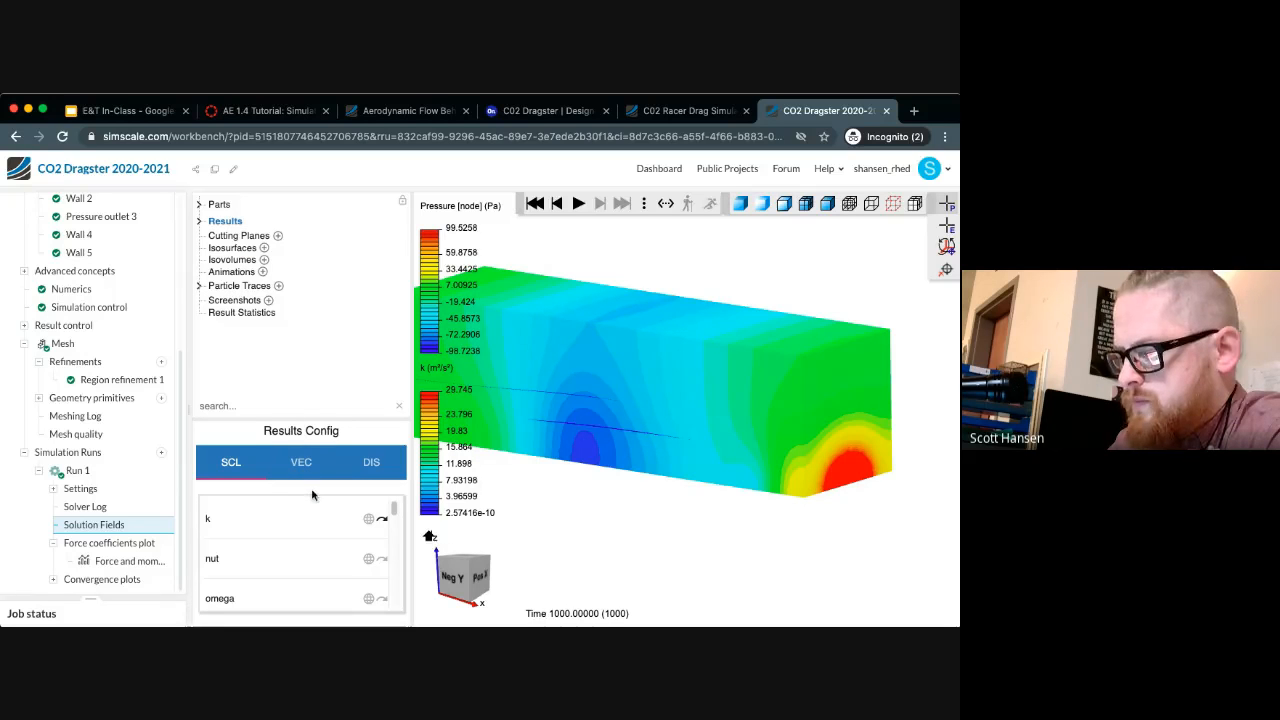
{"action": "scroll", "coordinate": [328, 535], "scroll_direction": "down", "scroll_amount": 5}
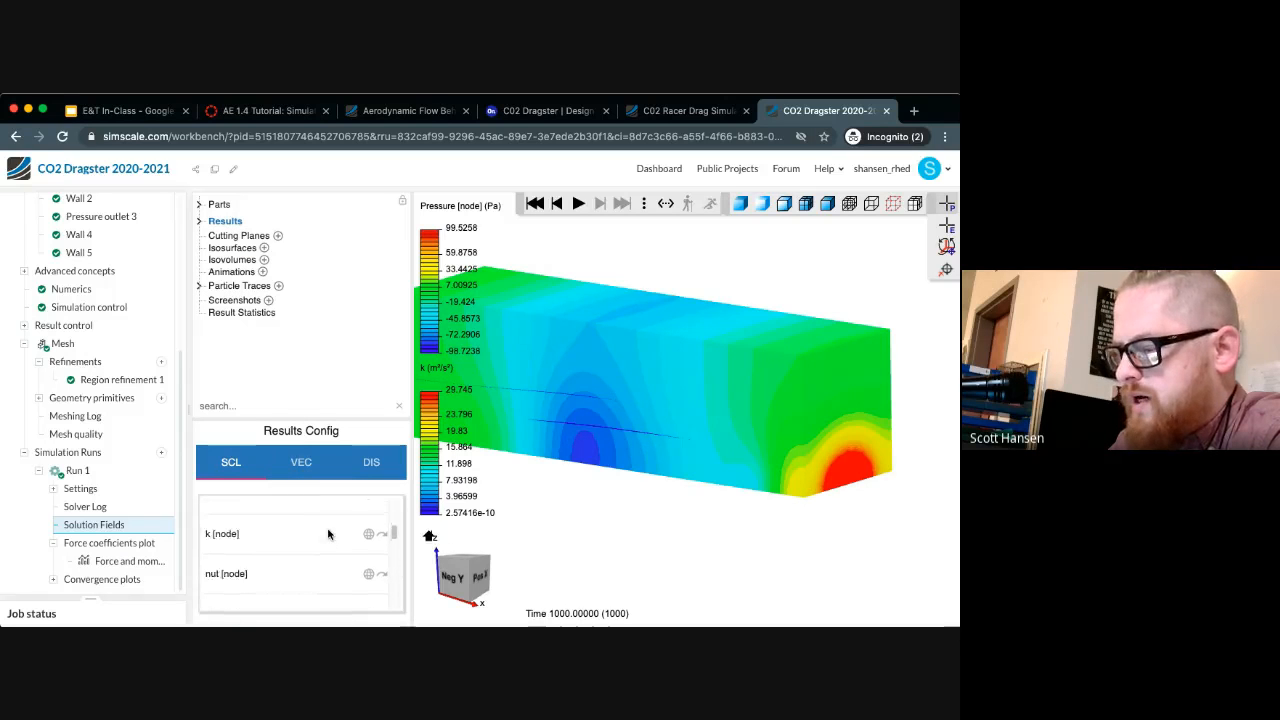
{"action": "scroll", "coordinate": [328, 535], "scroll_direction": "up", "scroll_amount": 5}
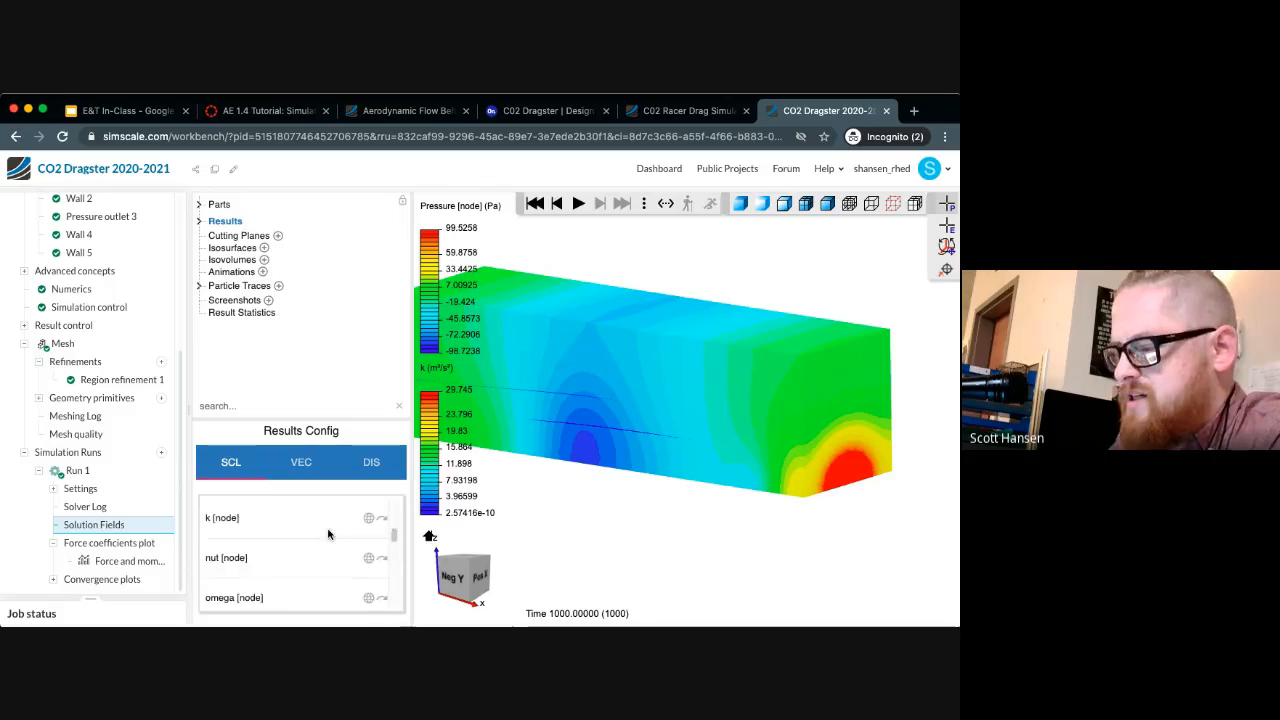
{"action": "left_click", "coordinate": [308, 471]}
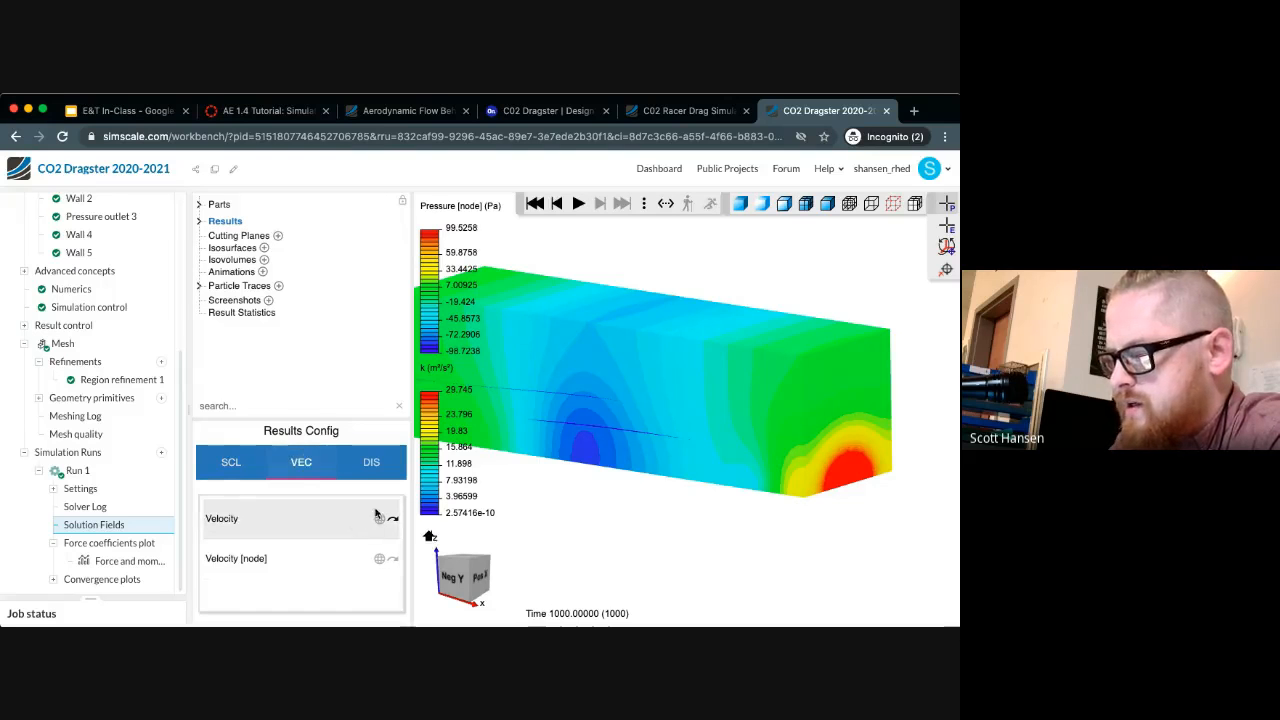
{"action": "left_click", "coordinate": [375, 466]}
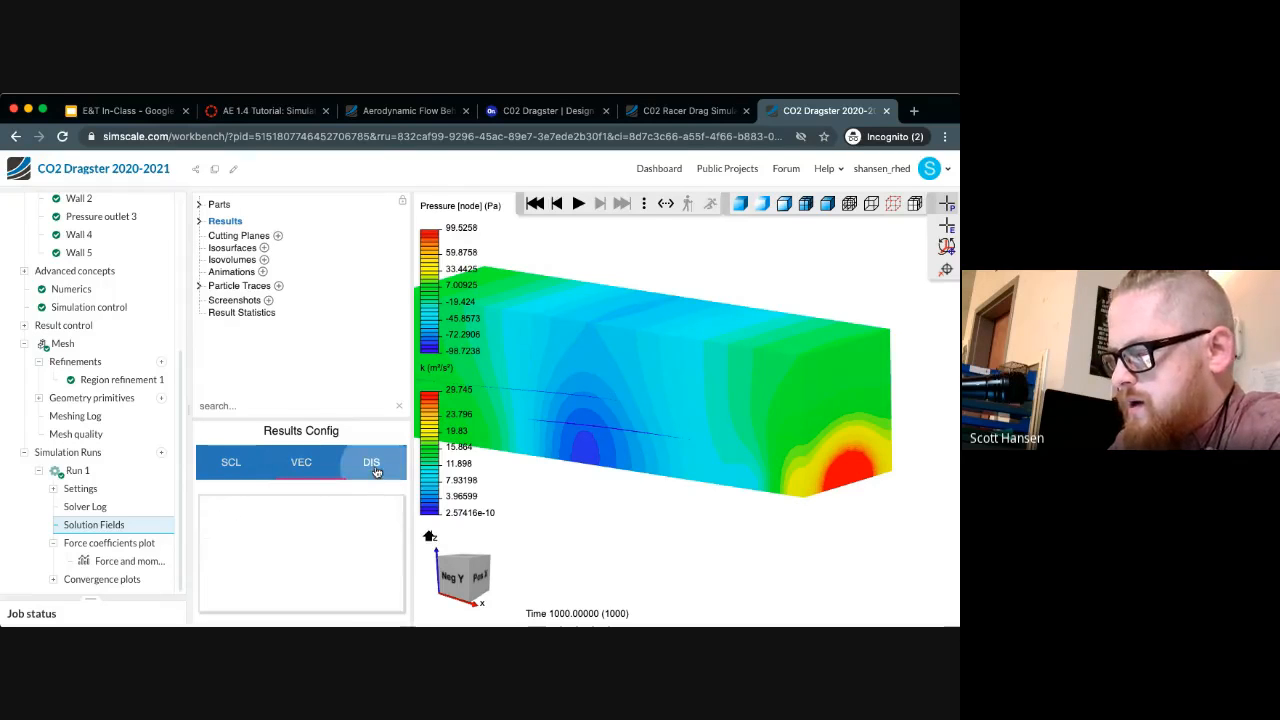
{"action": "left_click", "coordinate": [240, 466]}
{"action": "scroll", "coordinate": [251, 535], "scroll_direction": "down", "scroll_amount": 2}
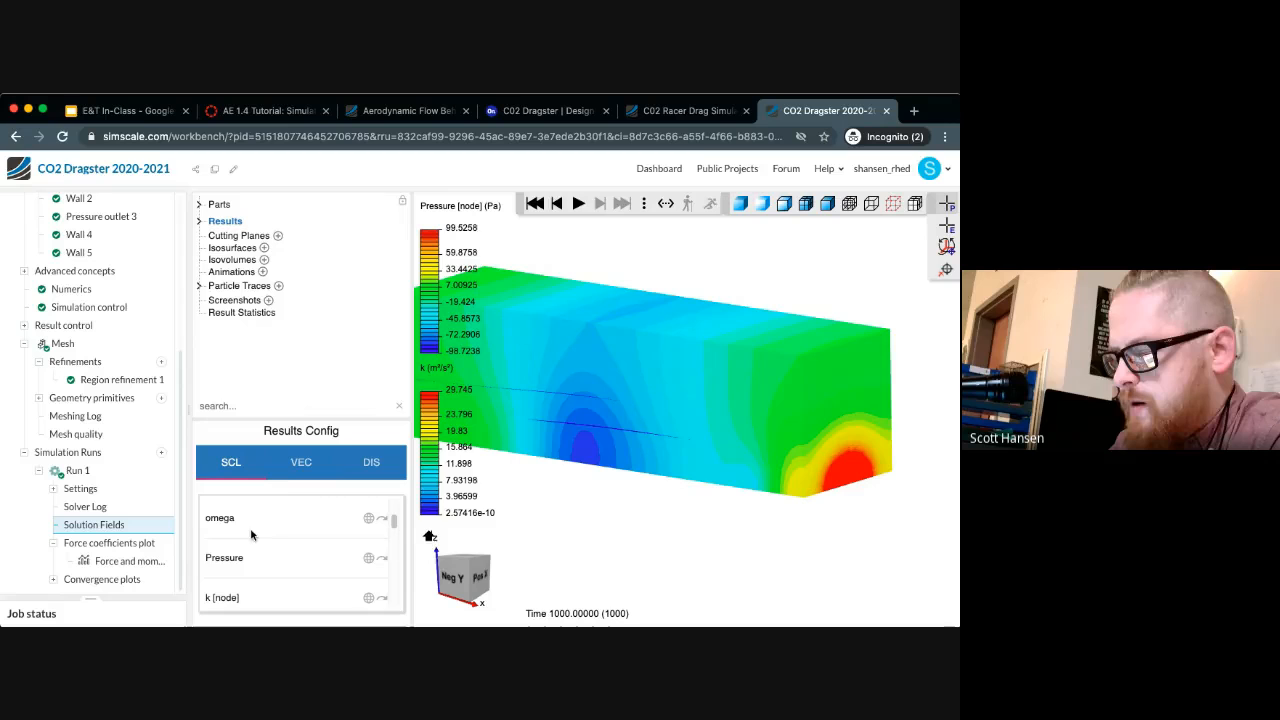
{"action": "left_click", "coordinate": [368, 558]}
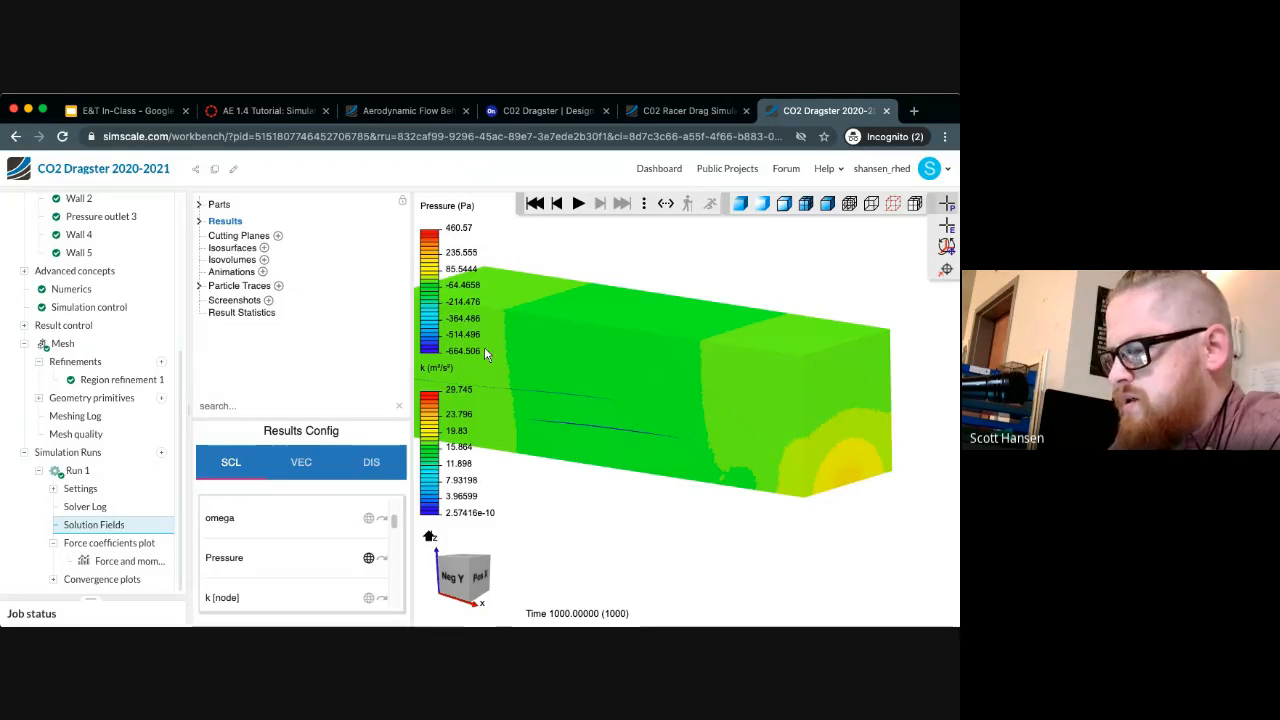
Delete Particle Trace 2 and display the flow region as transparent surfaces with outlined edges
{"action": "left_click", "coordinate": [199, 286]}
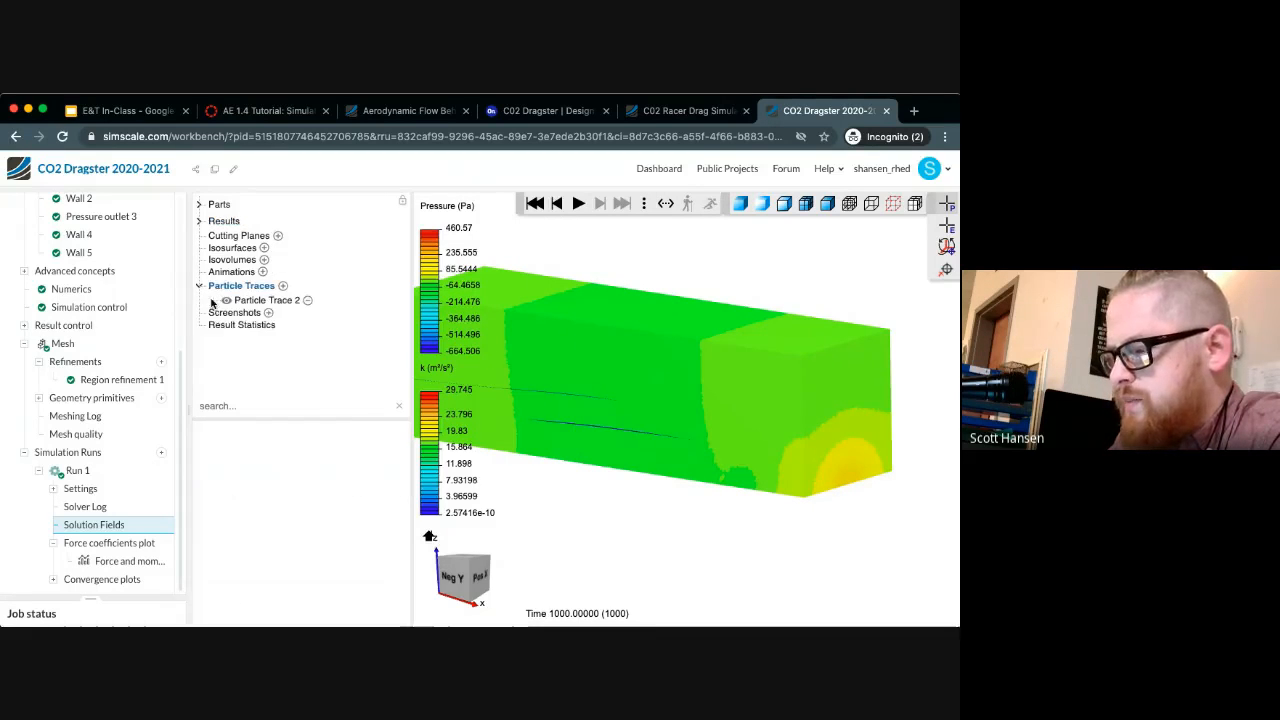
{"action": "left_click", "coordinate": [301, 308]}
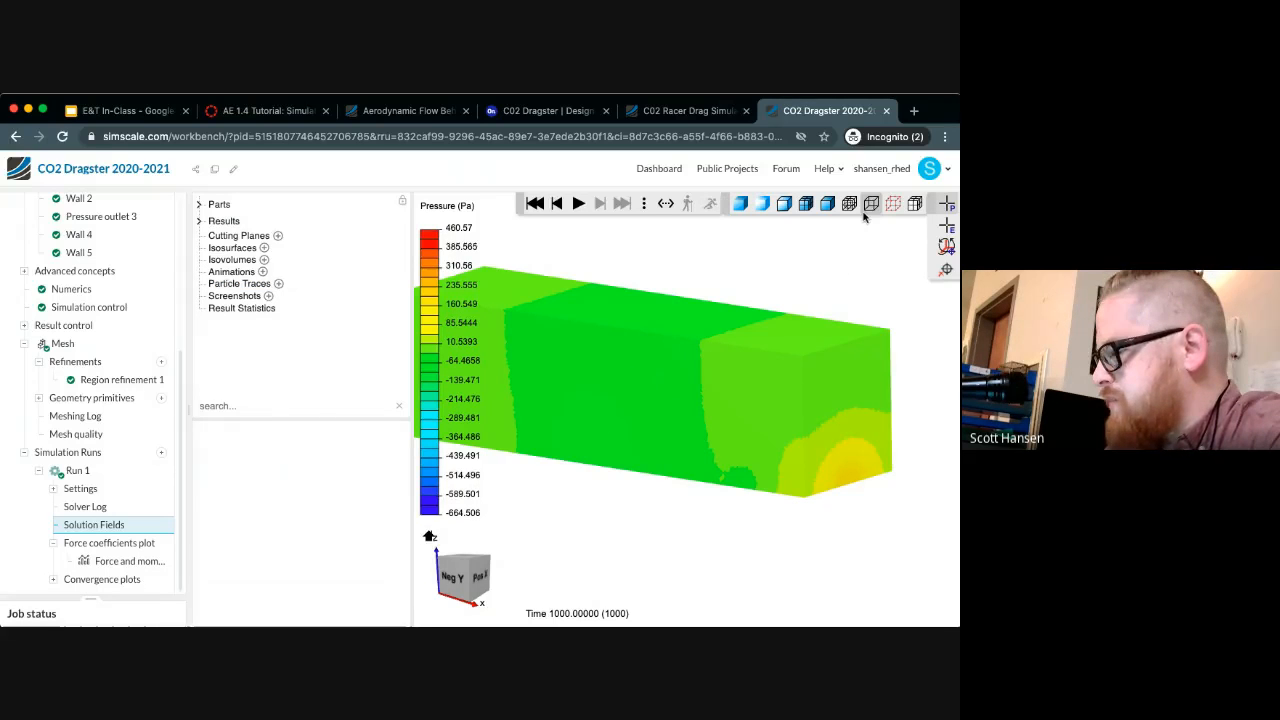
{"action": "left_click", "coordinate": [762, 204]}
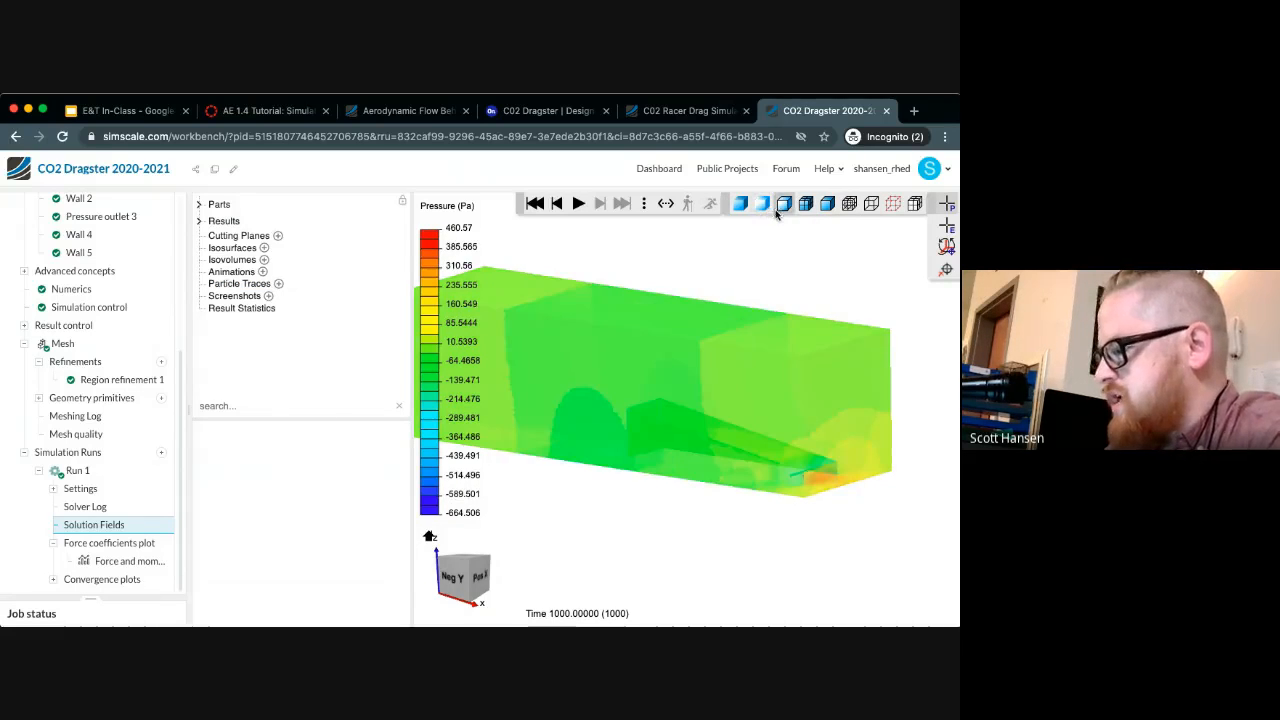
{"action": "left_click", "coordinate": [798, 207]}
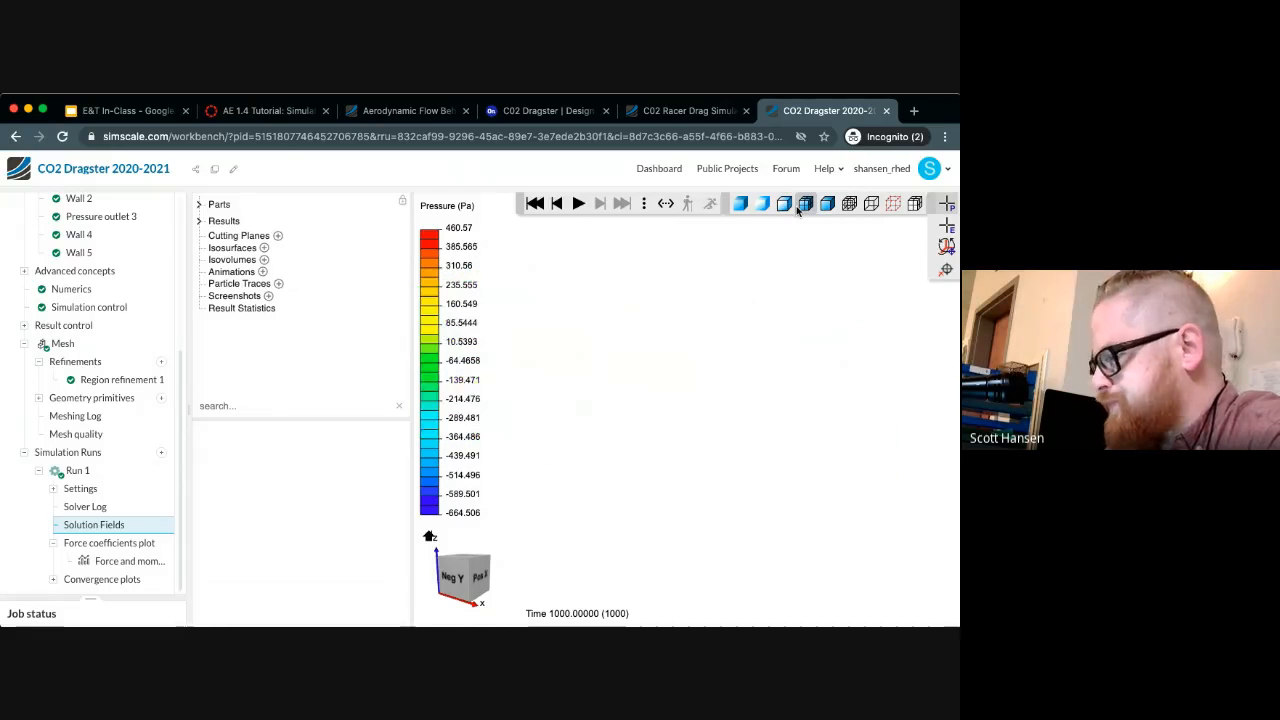
{"action": "left_click", "coordinate": [786, 205]}
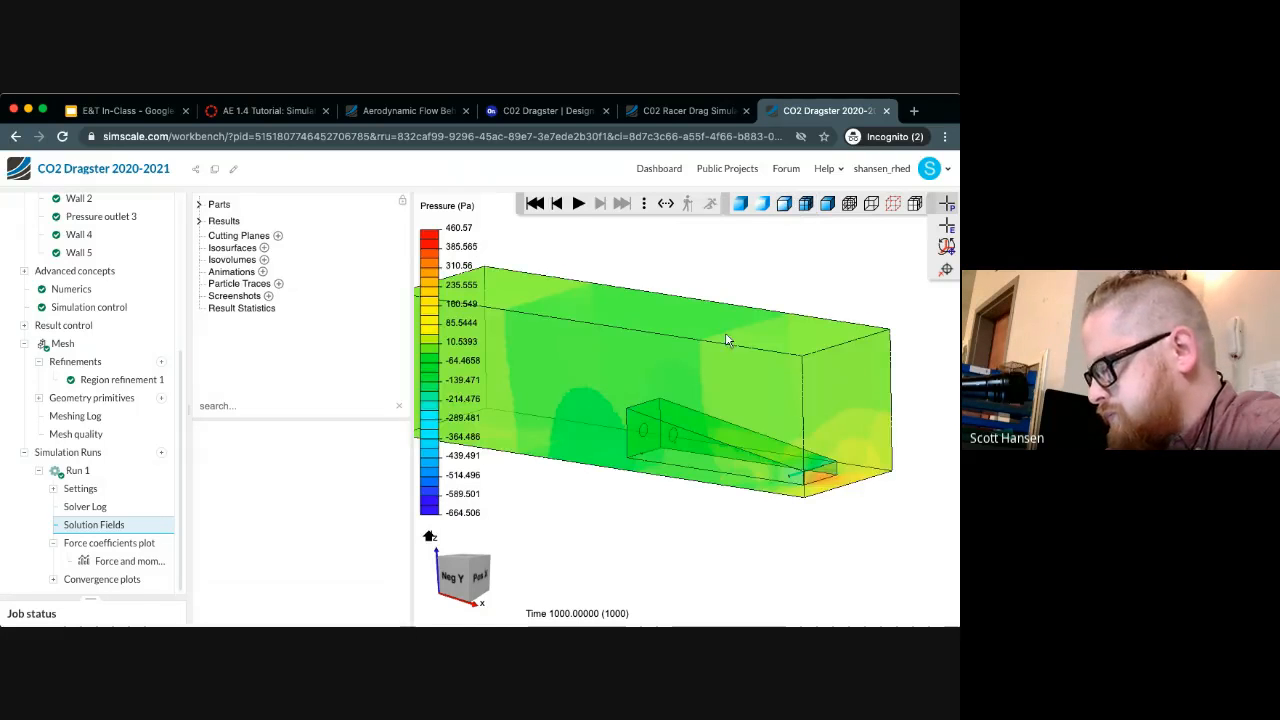
Set the number of color levels for the Pressure result to 36
{"action": "mouse_move", "coordinate": [689, 448]}
{"action": "left_mouse_down"}
{"action": "mouse_move", "coordinate": [757, 454]}
{"action": "mouse_move", "coordinate": [699, 451]}
{"action": "left_mouse_up"}
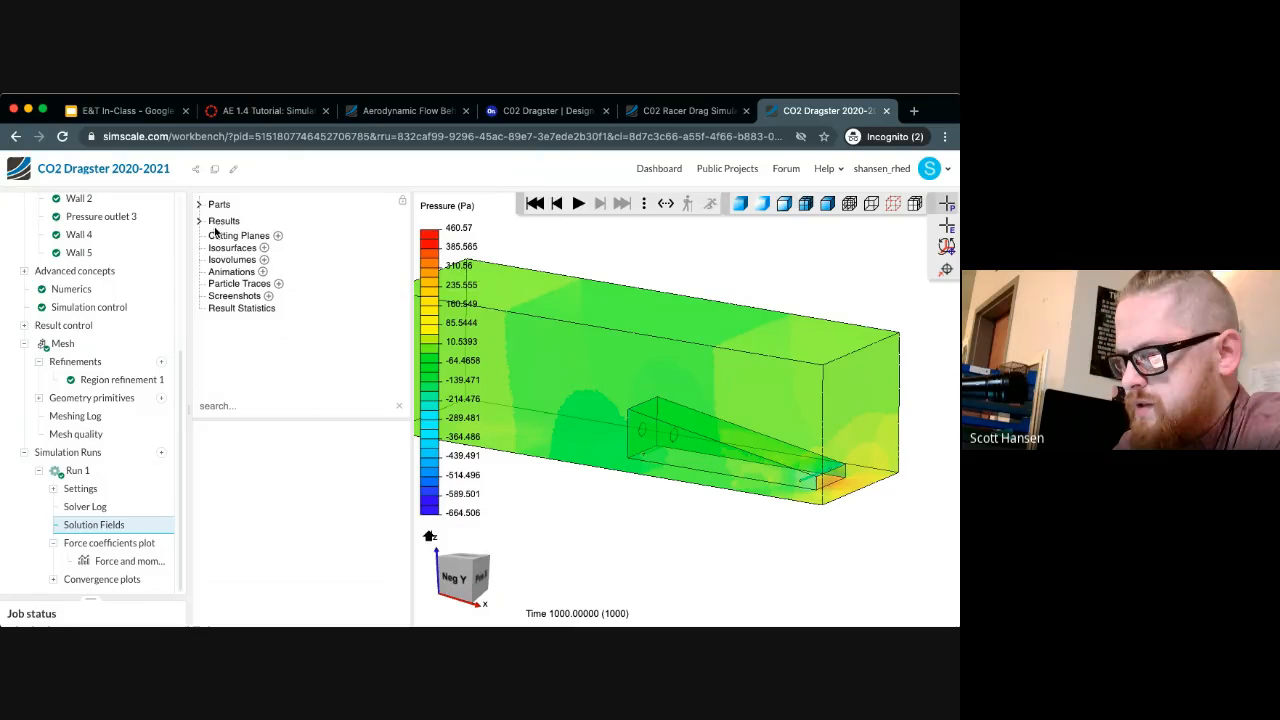
{"action": "left_click", "coordinate": [221, 221]}
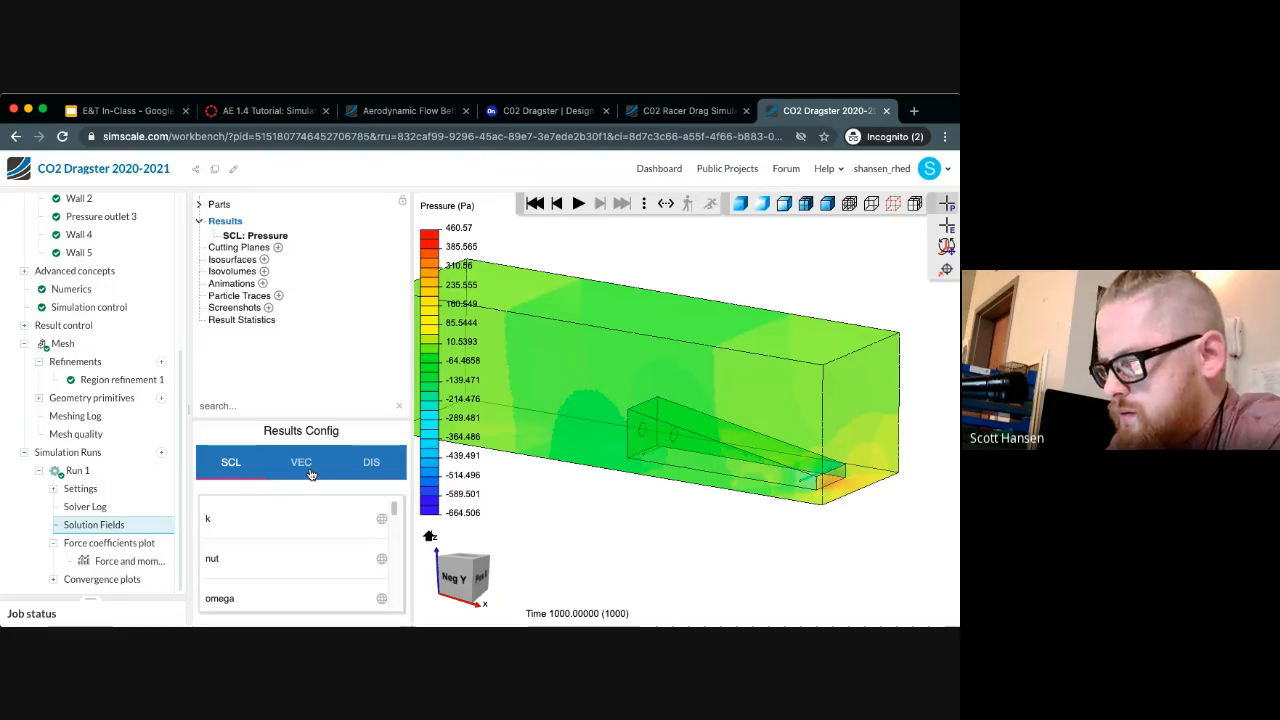
{"action": "left_click", "coordinate": [268, 236]}
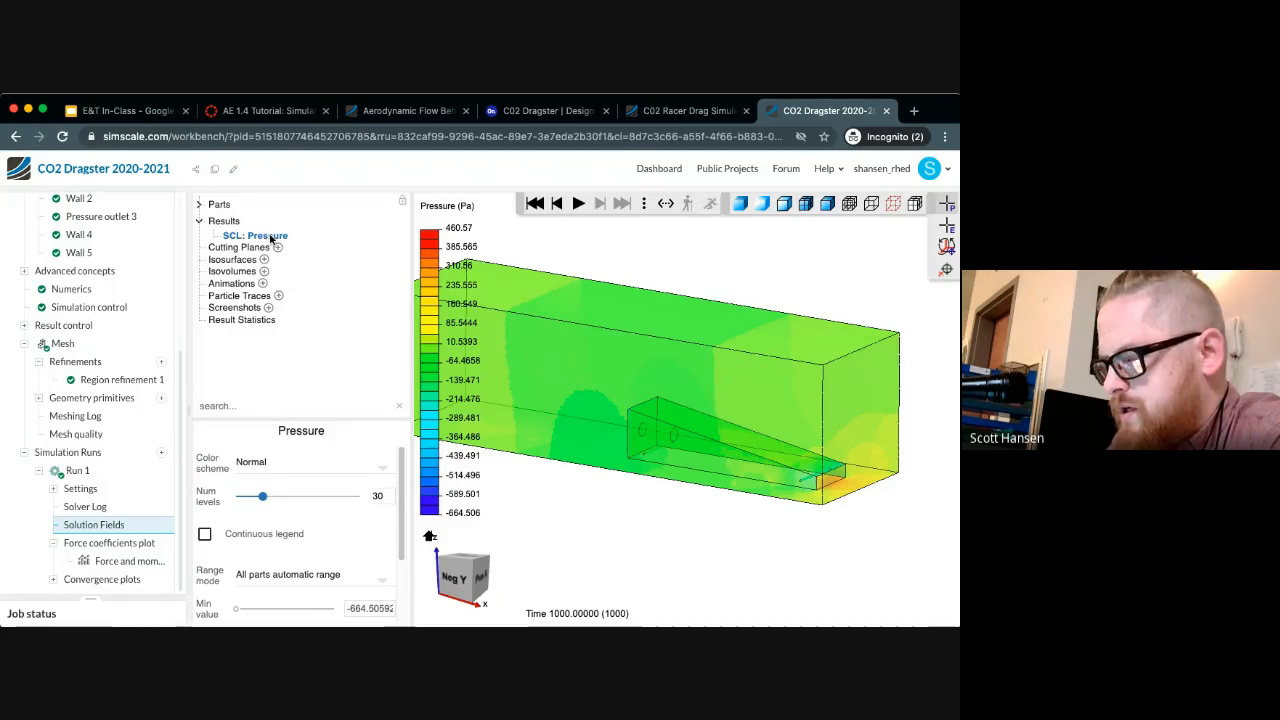
{"action": "mouse_move", "coordinate": [262, 498]}
{"action": "left_mouse_down"}
{"action": "mouse_move", "coordinate": [277, 506]}
{"action": "mouse_move", "coordinate": [267, 498]}
{"action": "left_mouse_up"}
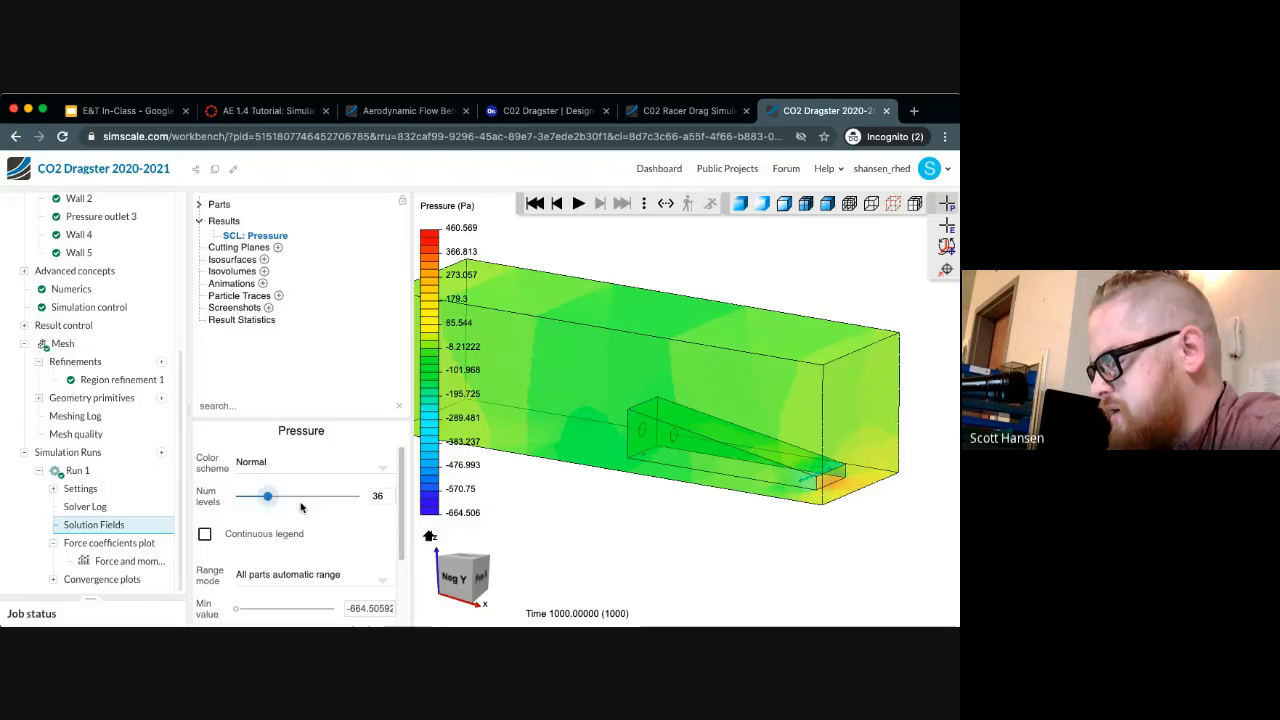
Add a cutting plane through the flow region and dragster body, normal to Y
{"action": "left_click_drag", "start_coordinate": [660, 580], "coordinate": [629, 531]}
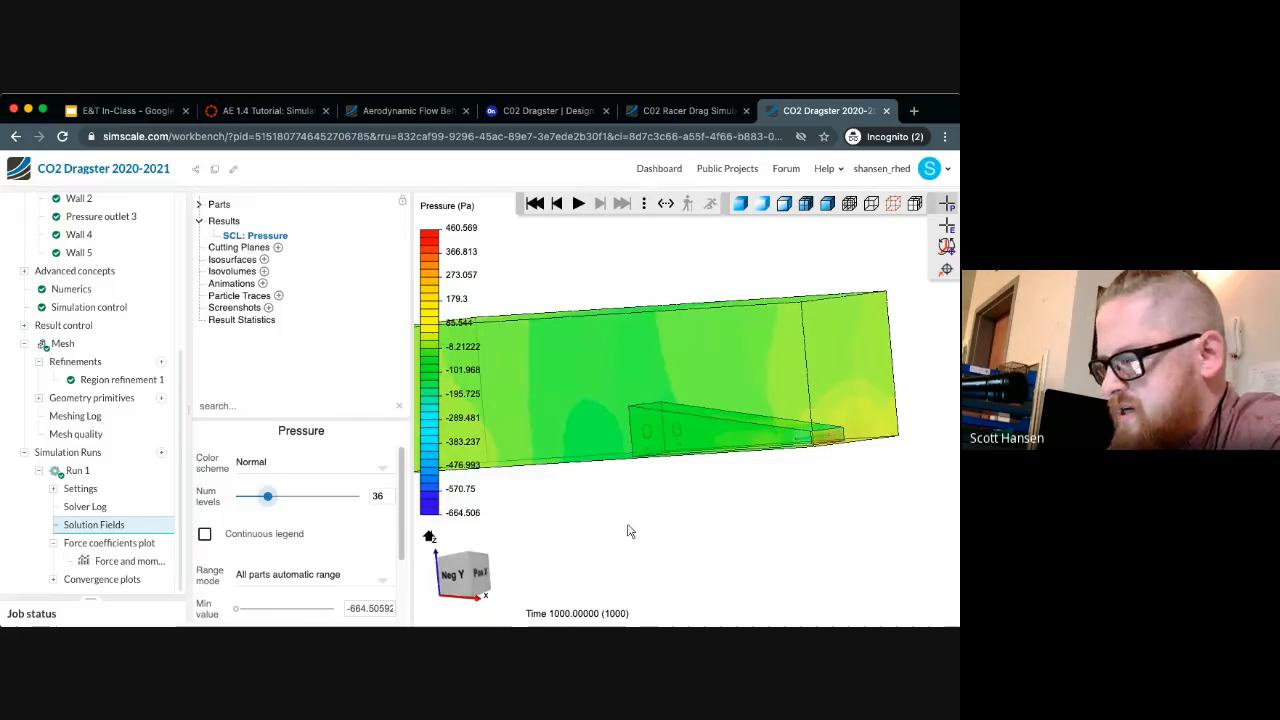
{"action": "left_click", "coordinate": [277, 248]}
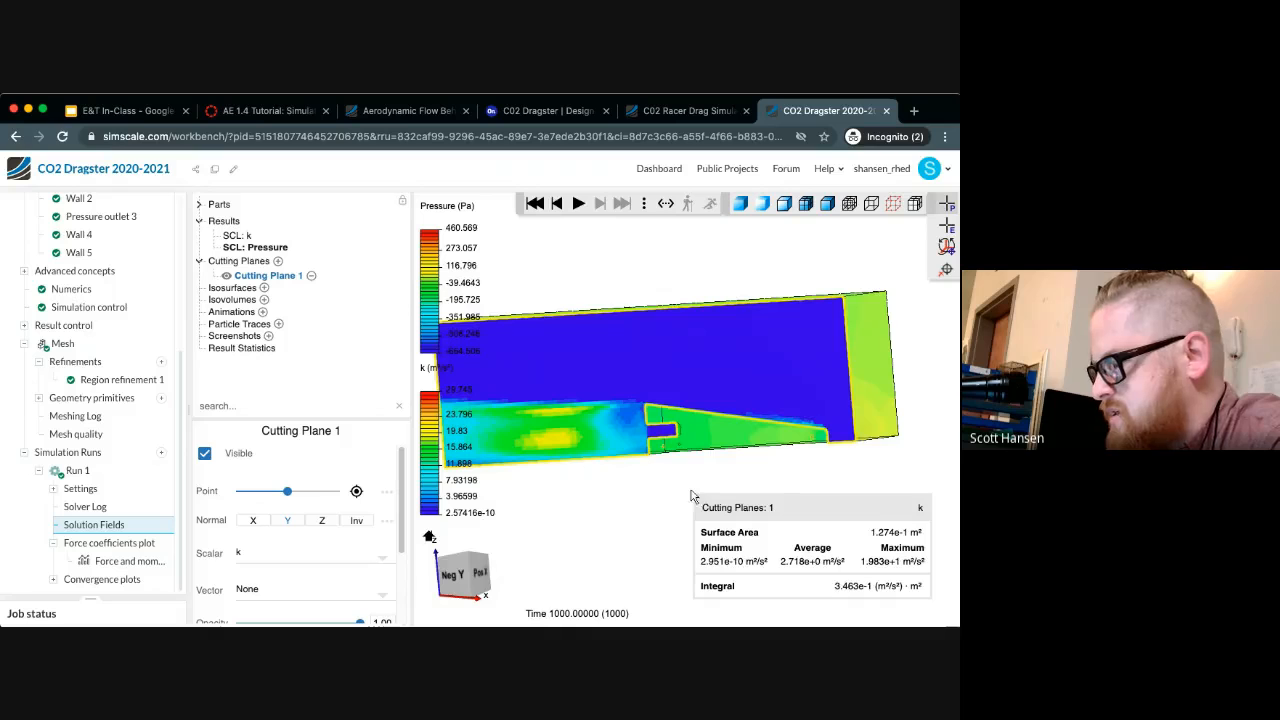
Examine the cutting plane through the dragster and the Pressure result's color scheme, level, range and mapping options
{"action": "left_click_drag", "start_coordinate": [623, 492], "coordinate": [785, 473]}
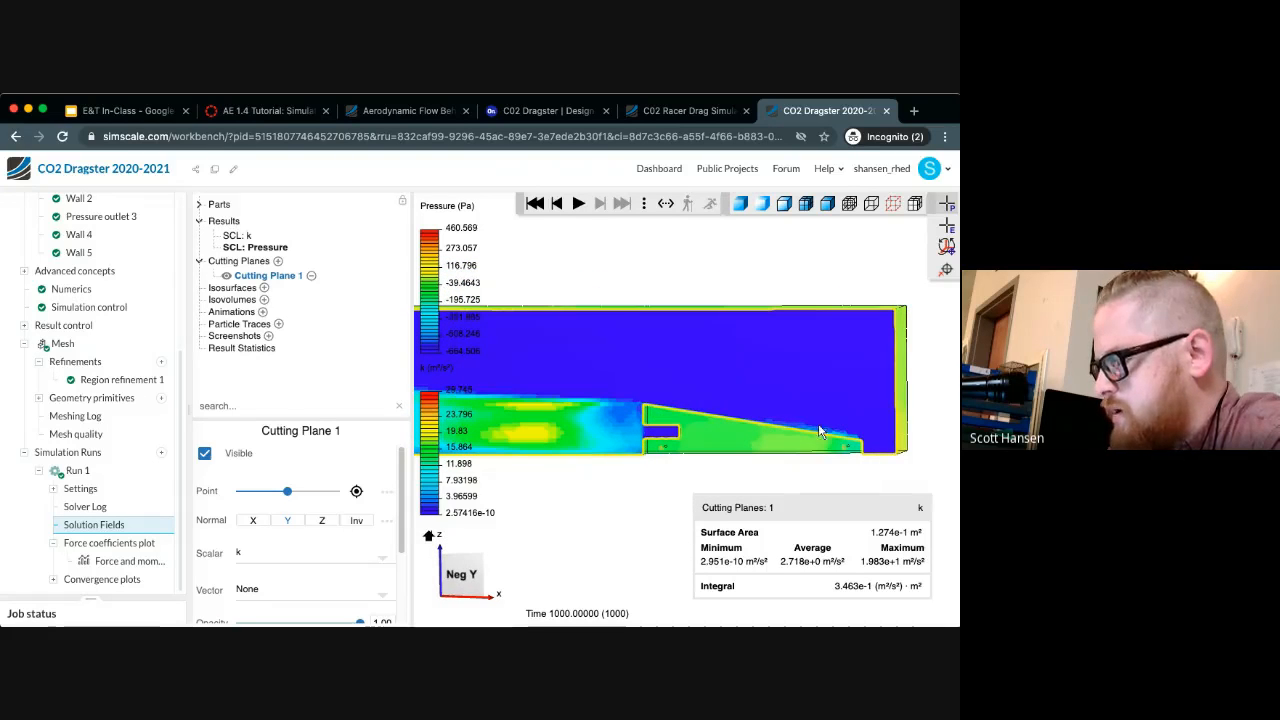
{"action": "left_click", "coordinate": [252, 248]}
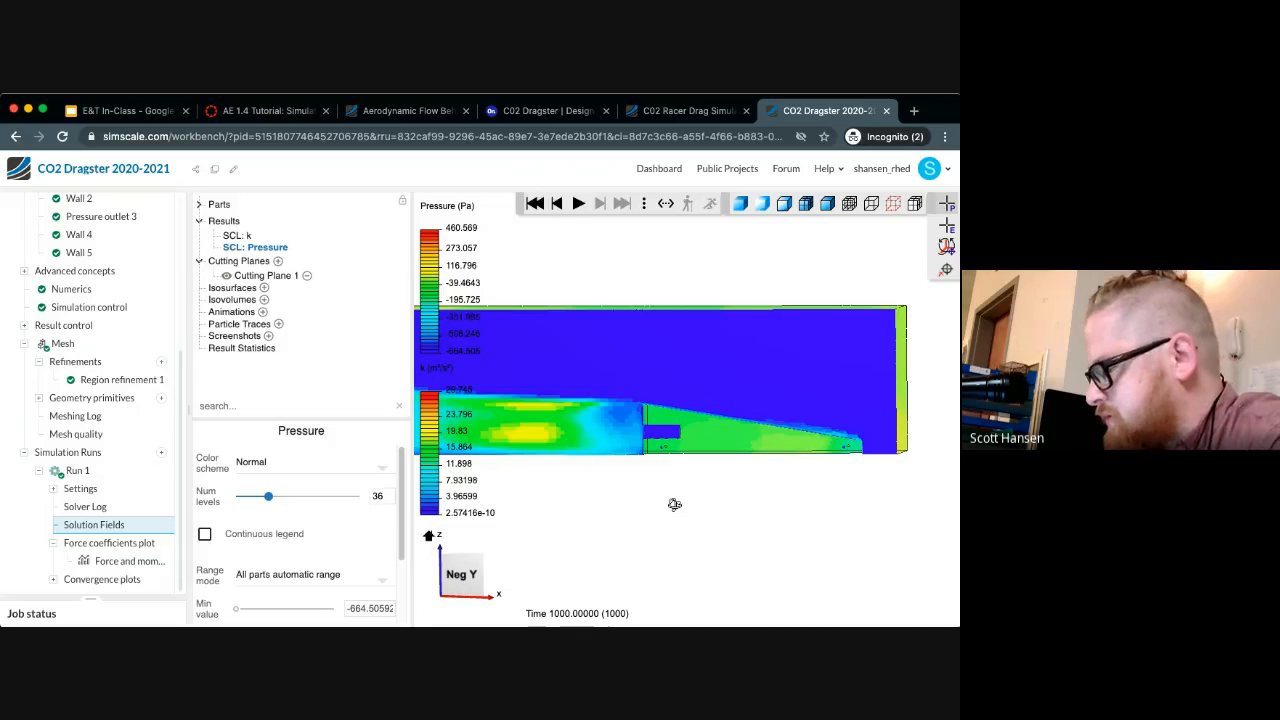
{"action": "left_click_drag", "start_coordinate": [675, 504], "coordinate": [591, 509]}
{"action": "scroll", "coordinate": [325, 524], "scroll_direction": "down", "scroll_amount": 1}
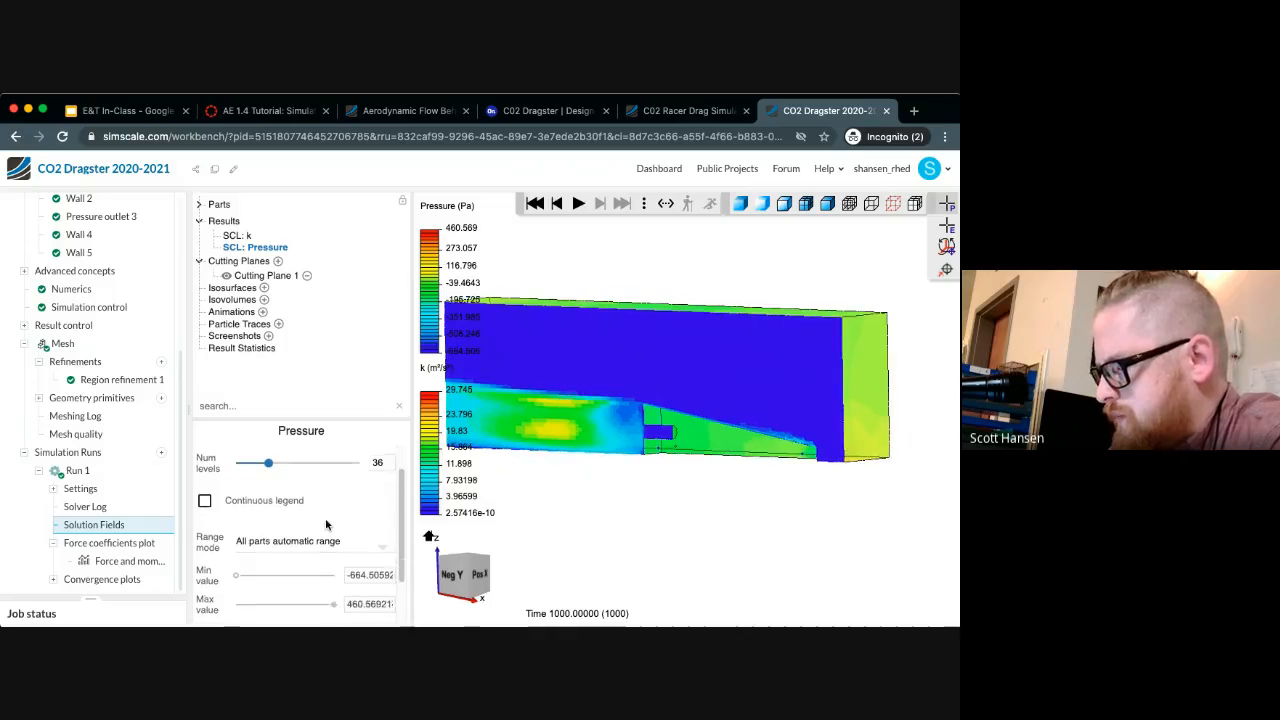
{"action": "scroll", "coordinate": [326, 525], "scroll_direction": "down", "scroll_amount": 1}
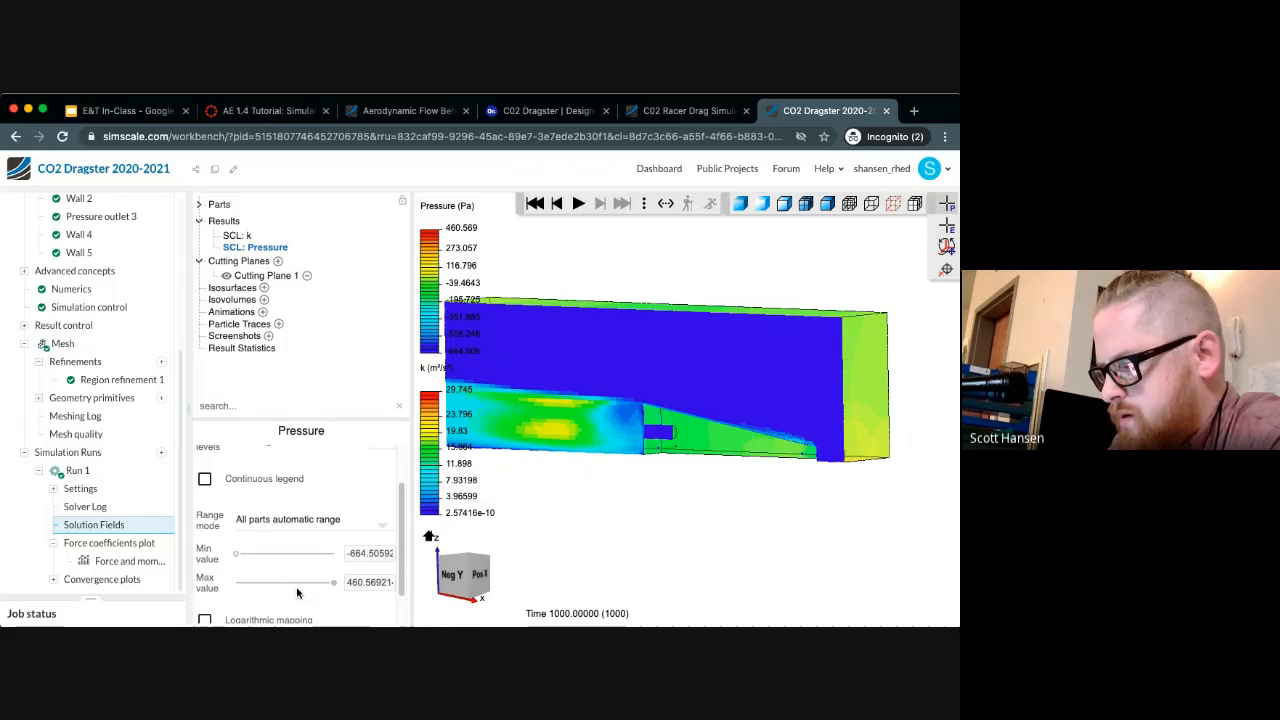
{"action": "scroll", "coordinate": [258, 519], "scroll_direction": "down", "scroll_amount": 2}
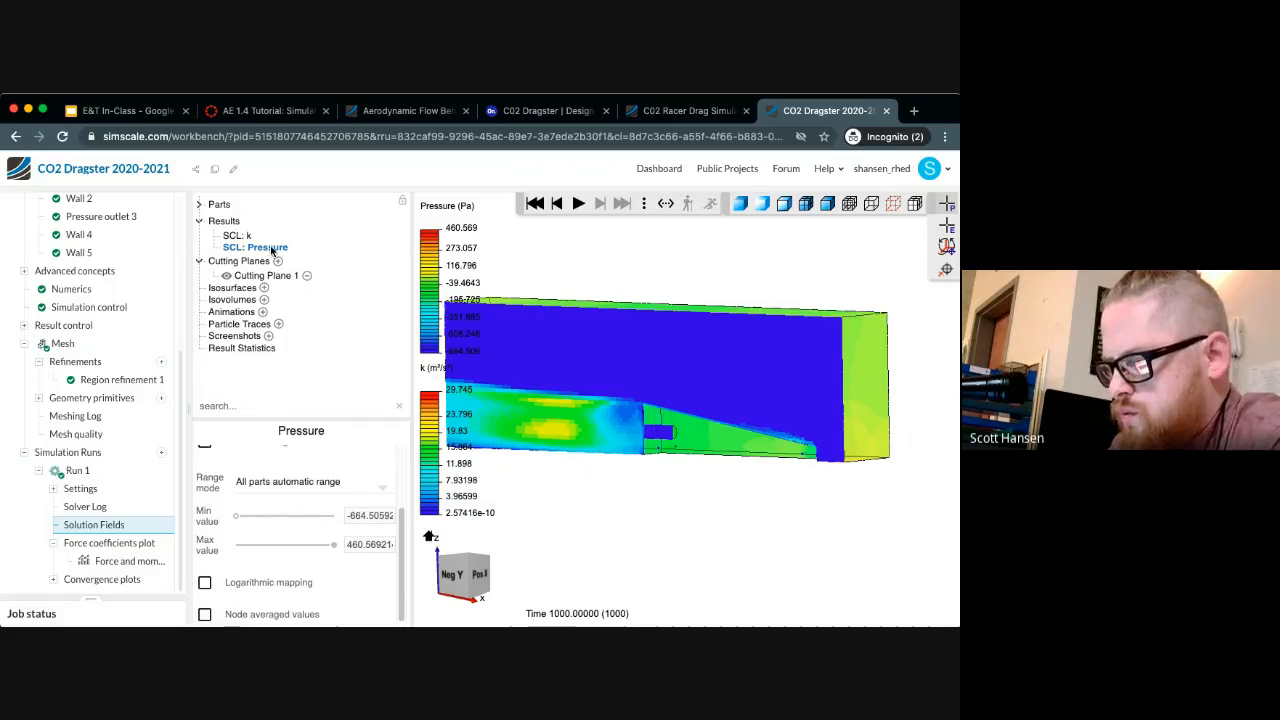
{"action": "scroll", "coordinate": [261, 513], "scroll_direction": "up", "scroll_amount": 3}
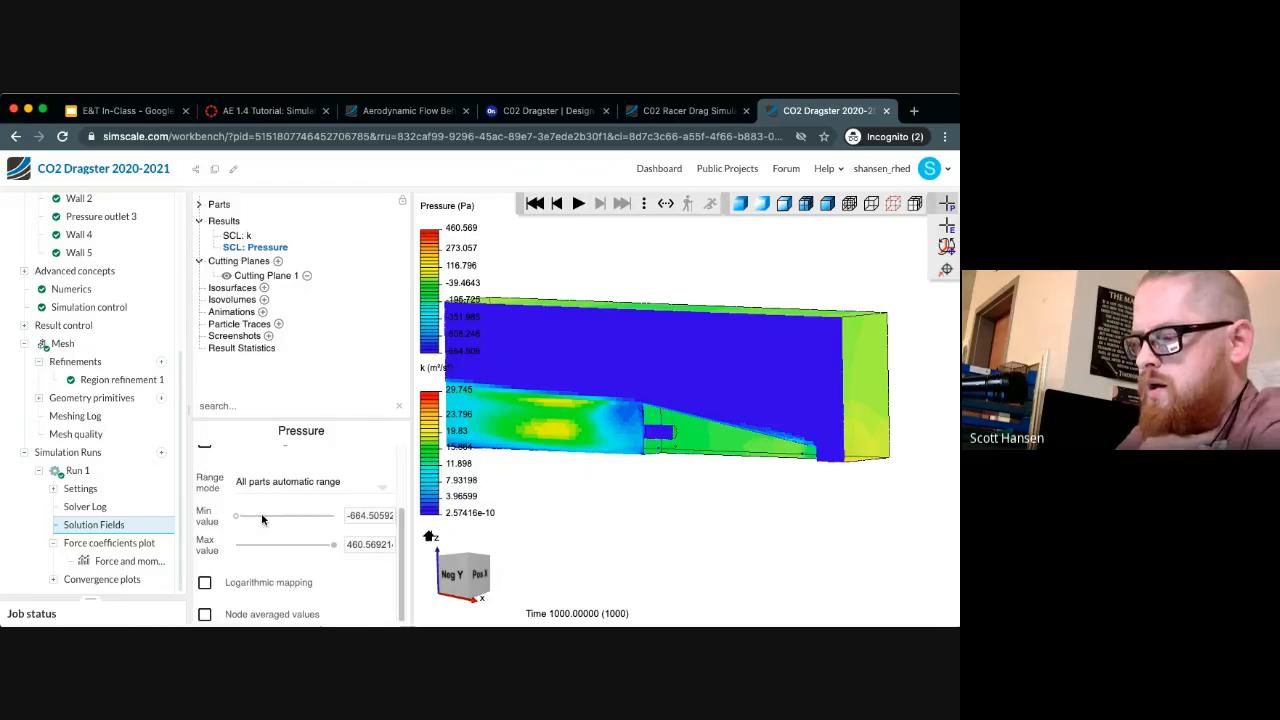
{"action": "scroll", "coordinate": [262, 519], "scroll_direction": "down", "scroll_amount": 3}
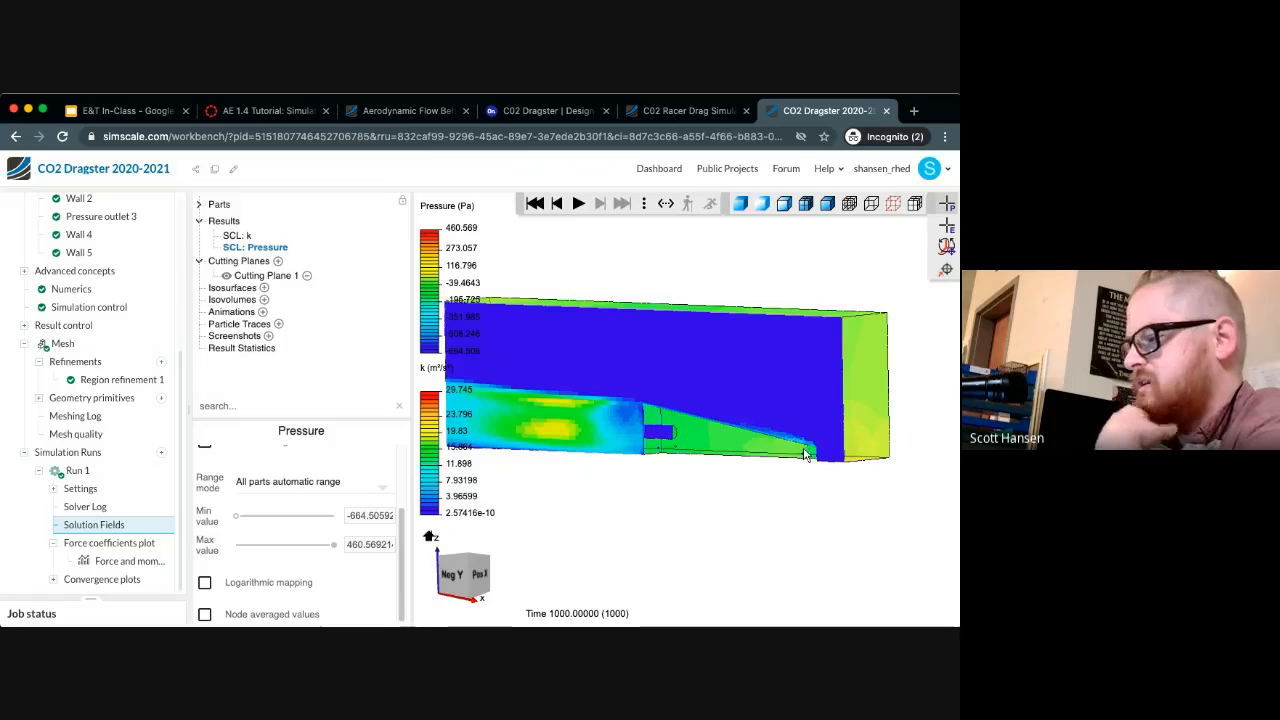
{"action": "scroll", "coordinate": [288, 478], "scroll_direction": "up", "scroll_amount": 3}
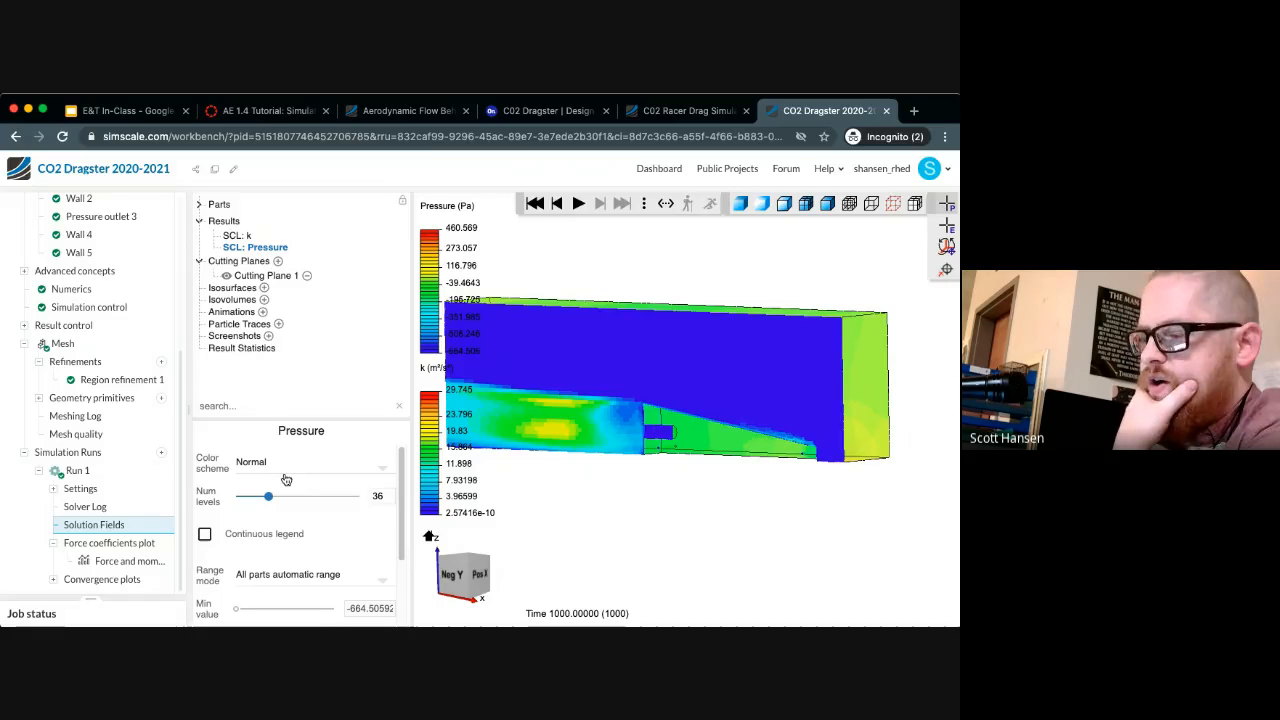
{"action": "left_click", "coordinate": [279, 470]}
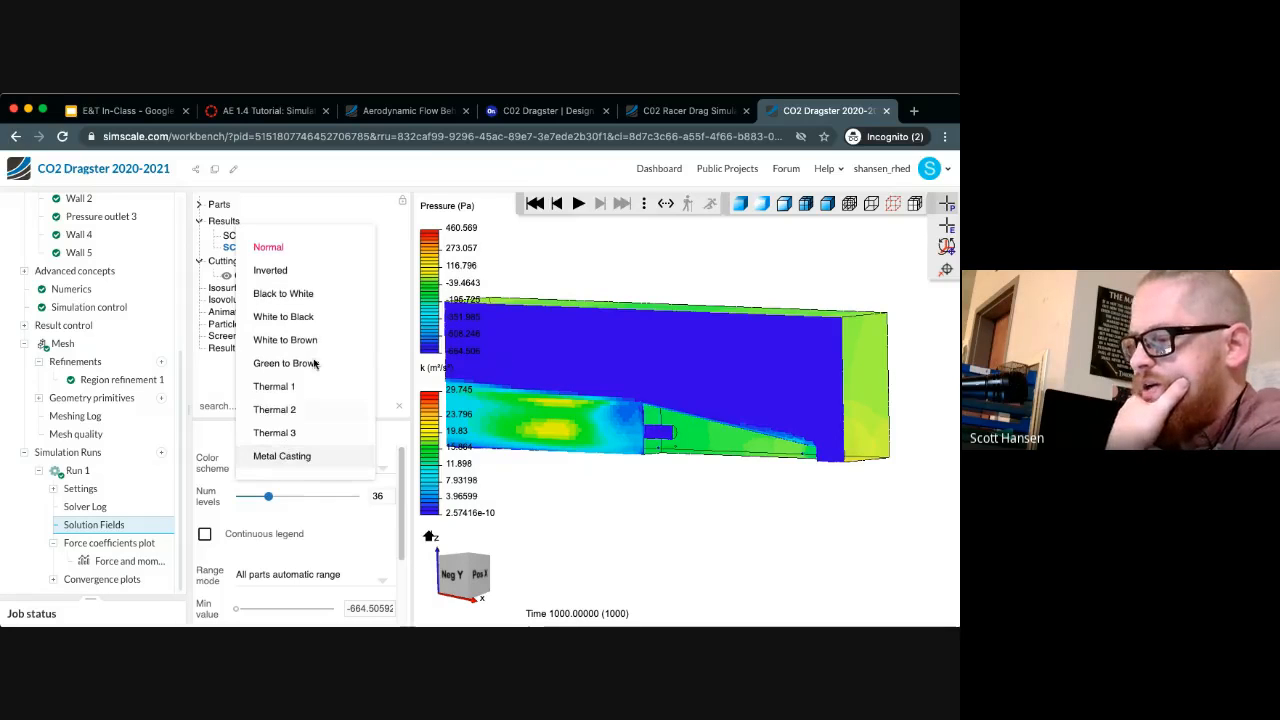
{"action": "left_click", "coordinate": [375, 510]}
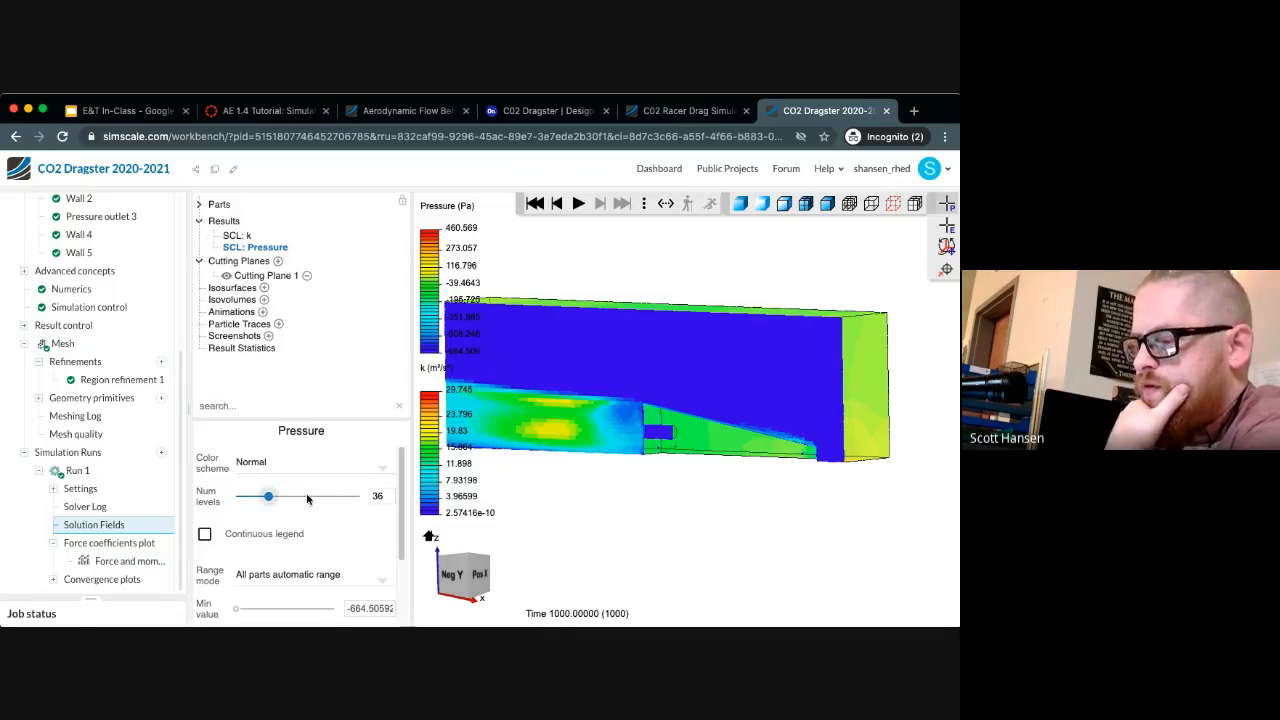
Reduce the Pressure result to 18 color levels and switch it to a continuous legend
{"action": "scroll", "coordinate": [305, 500], "scroll_direction": "down", "scroll_amount": 2}
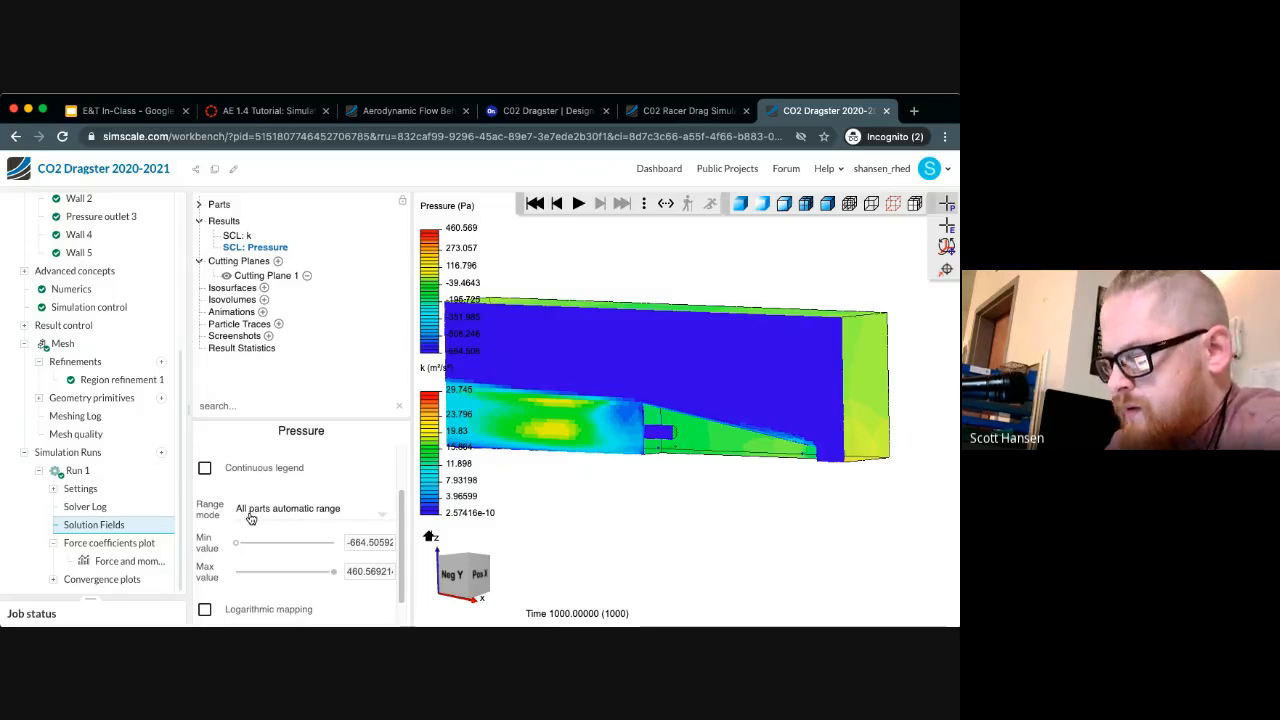
{"action": "scroll", "coordinate": [251, 518], "scroll_direction": "down", "scroll_amount": 1}
{"action": "scroll", "coordinate": [250, 517], "scroll_direction": "up", "scroll_amount": 3}
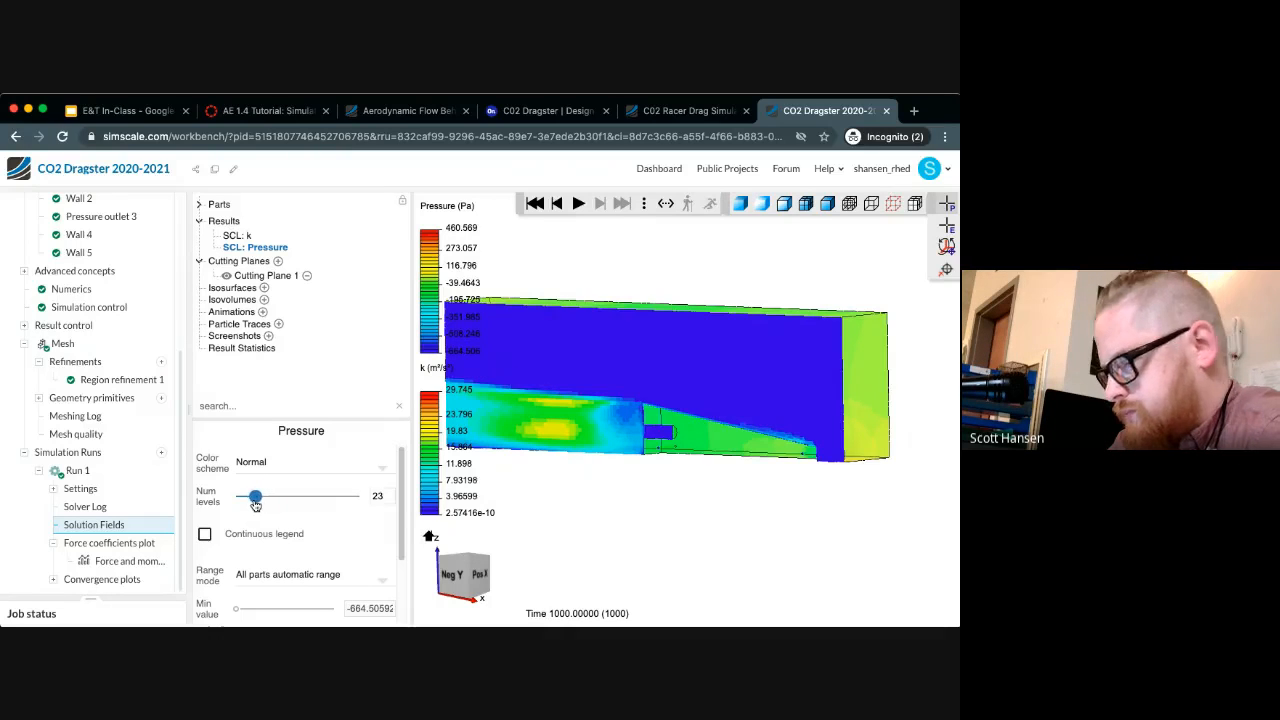
{"action": "left_click_drag", "start_coordinate": [256, 505], "coordinate": [250, 504]}
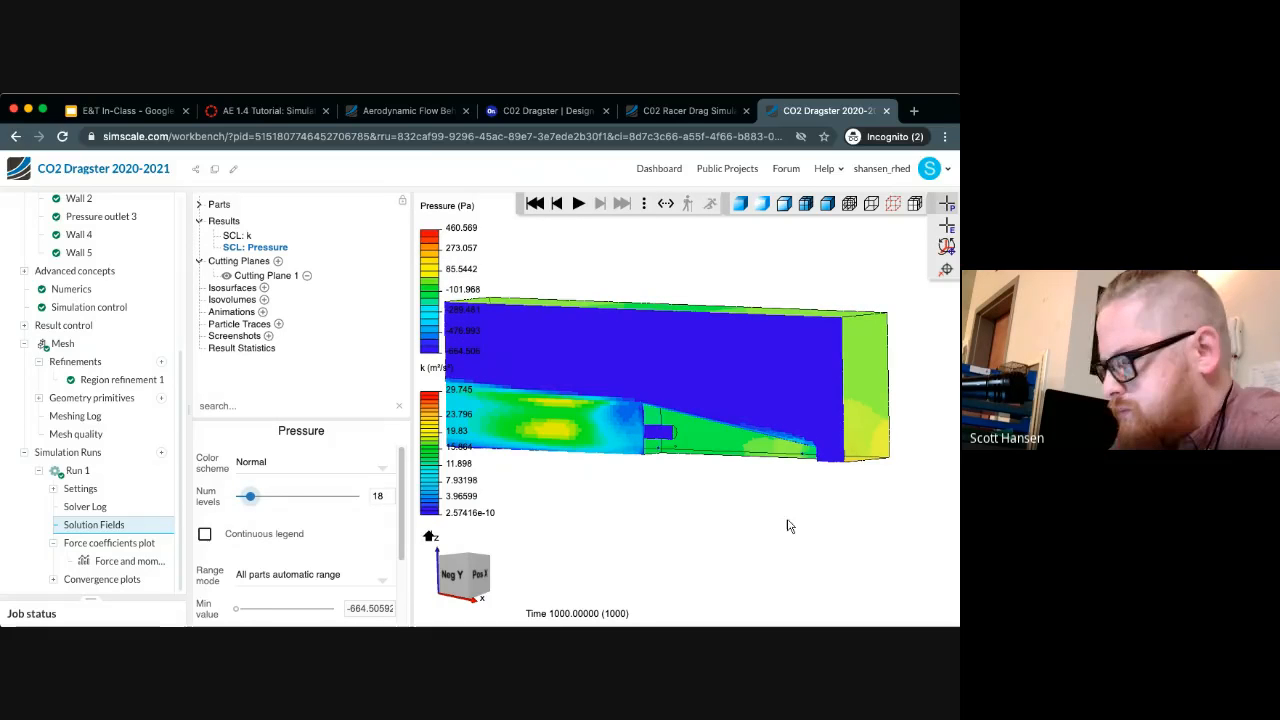
{"action": "left_click", "coordinate": [205, 534]}
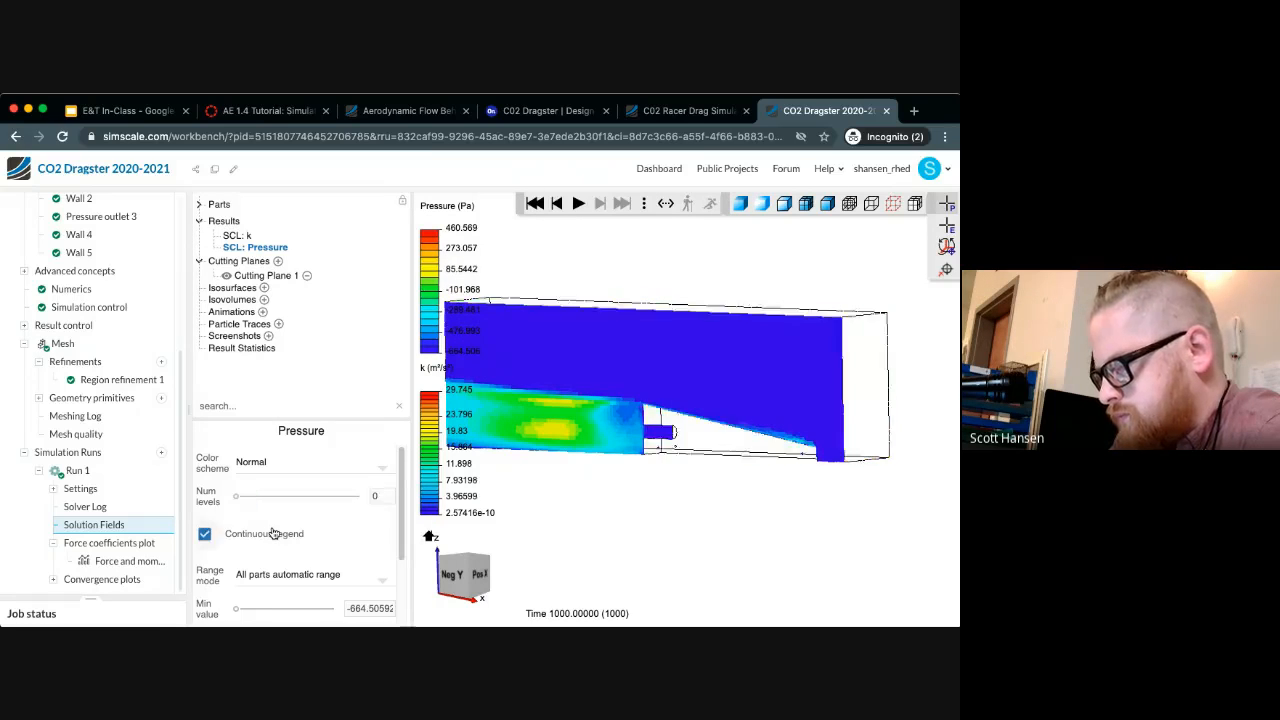
Inspect the pressure field on the dragster body and around its nose up close from several angles
{"action": "scroll", "coordinate": [820, 445], "scroll_direction": "up", "scroll_amount": 5}
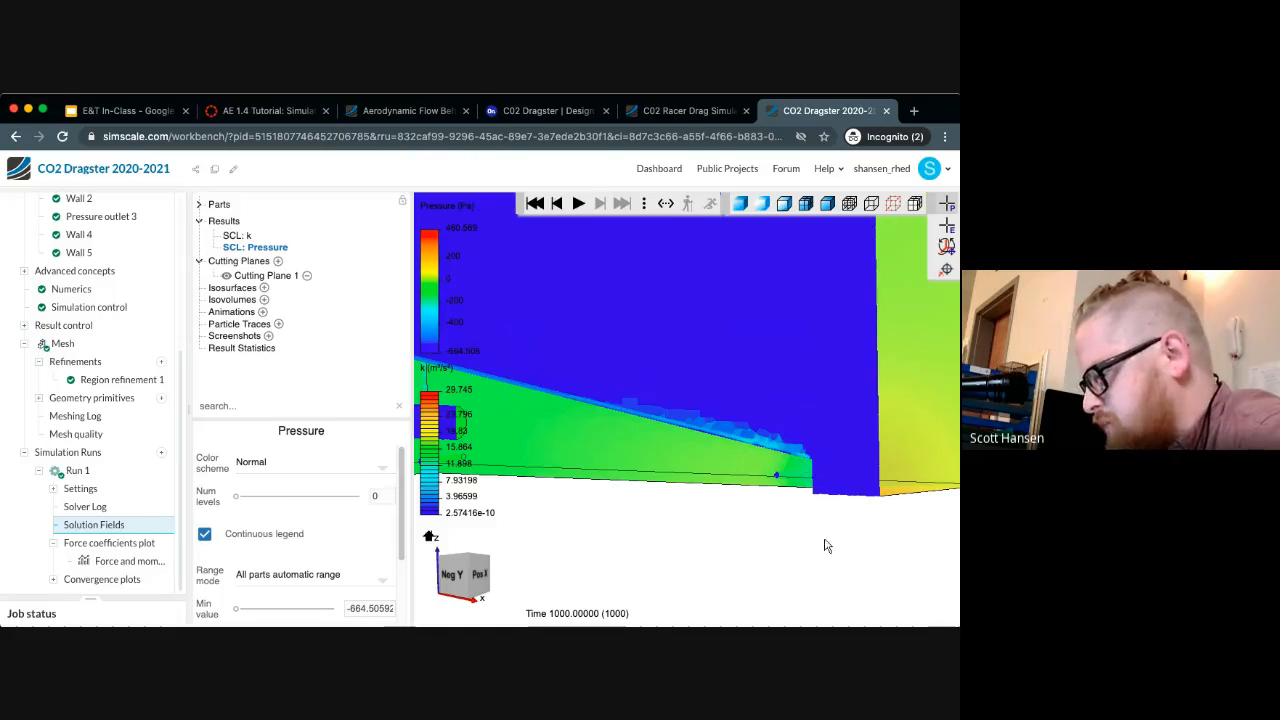
{"action": "left_click_drag", "start_coordinate": [805, 563], "coordinate": [738, 570]}
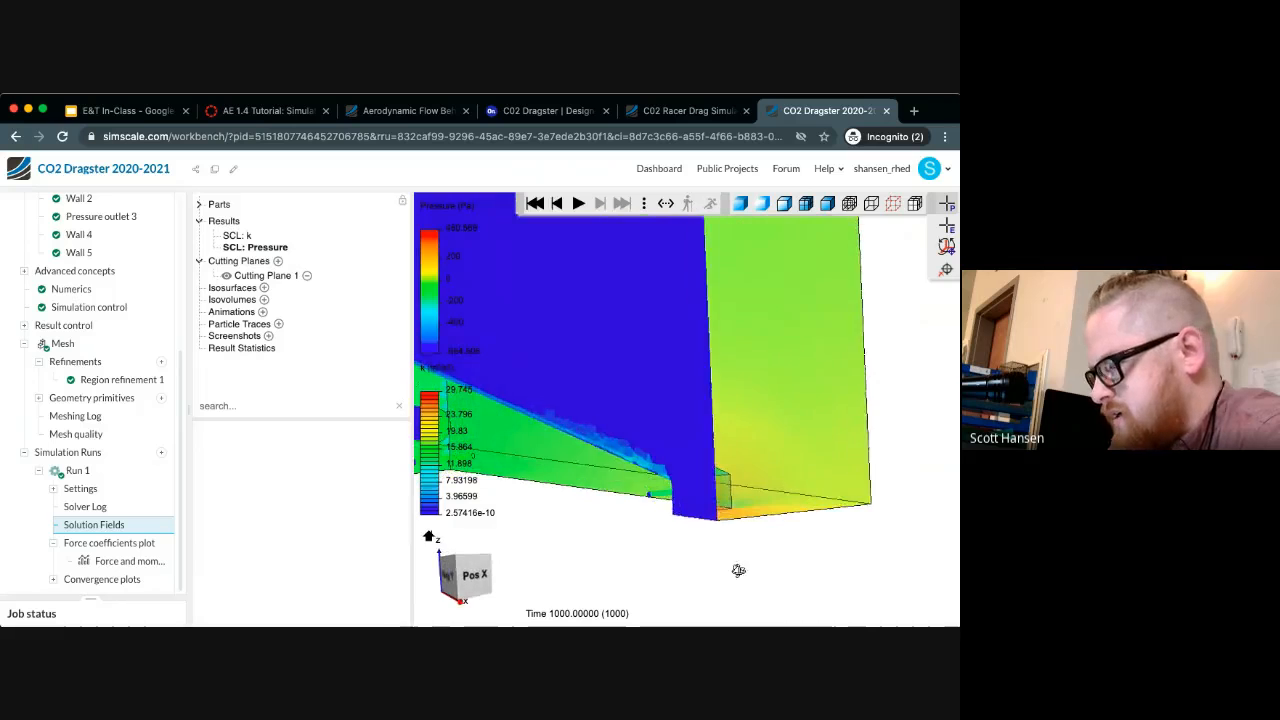
{"action": "left_click_drag", "start_coordinate": [614, 589], "coordinate": [716, 583]}
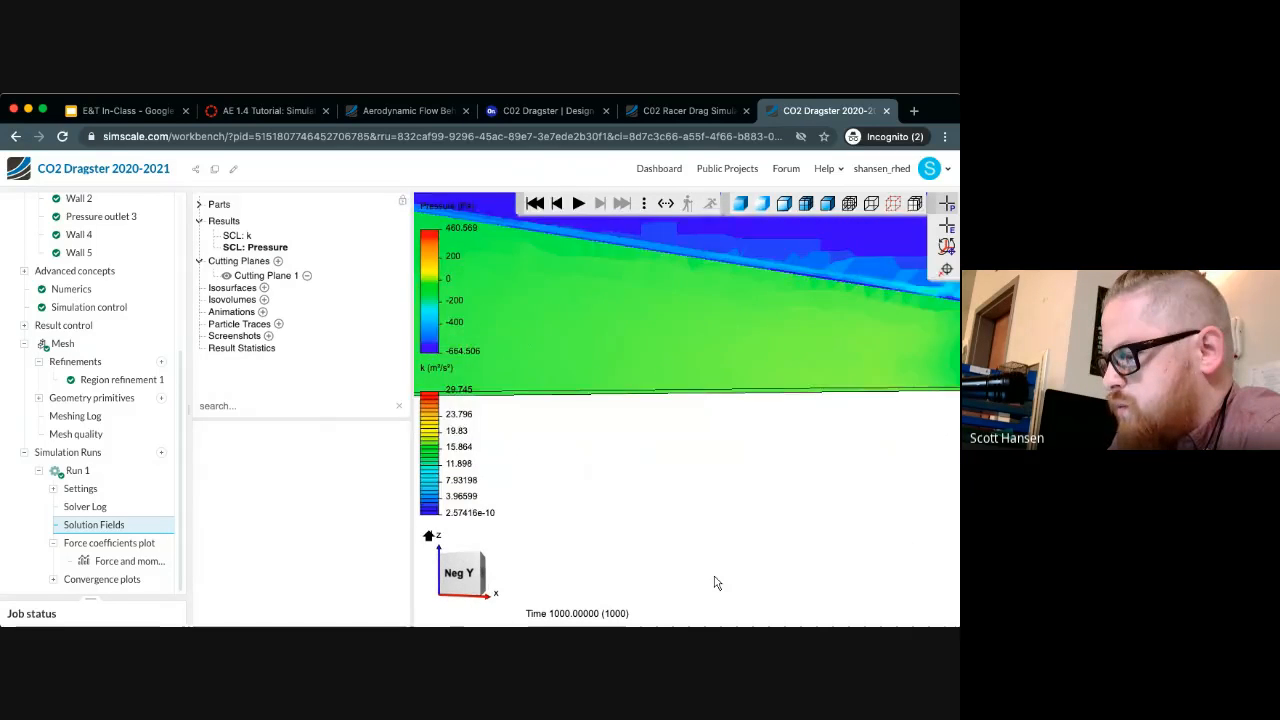
{"action": "scroll", "coordinate": [716, 583], "scroll_direction": "down", "scroll_amount": 5}
{"action": "left_click_drag", "start_coordinate": [808, 586], "coordinate": [756, 604]}
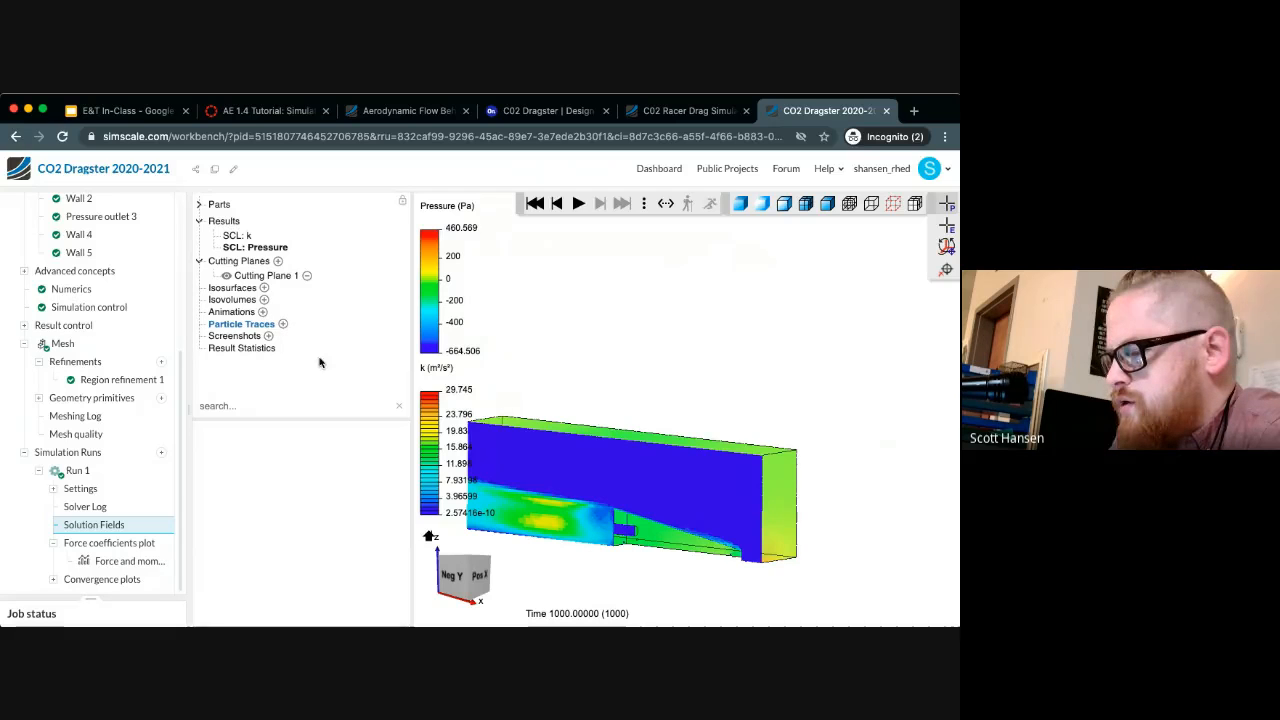
{"action": "left_click_drag", "start_coordinate": [722, 478], "coordinate": [722, 467]}
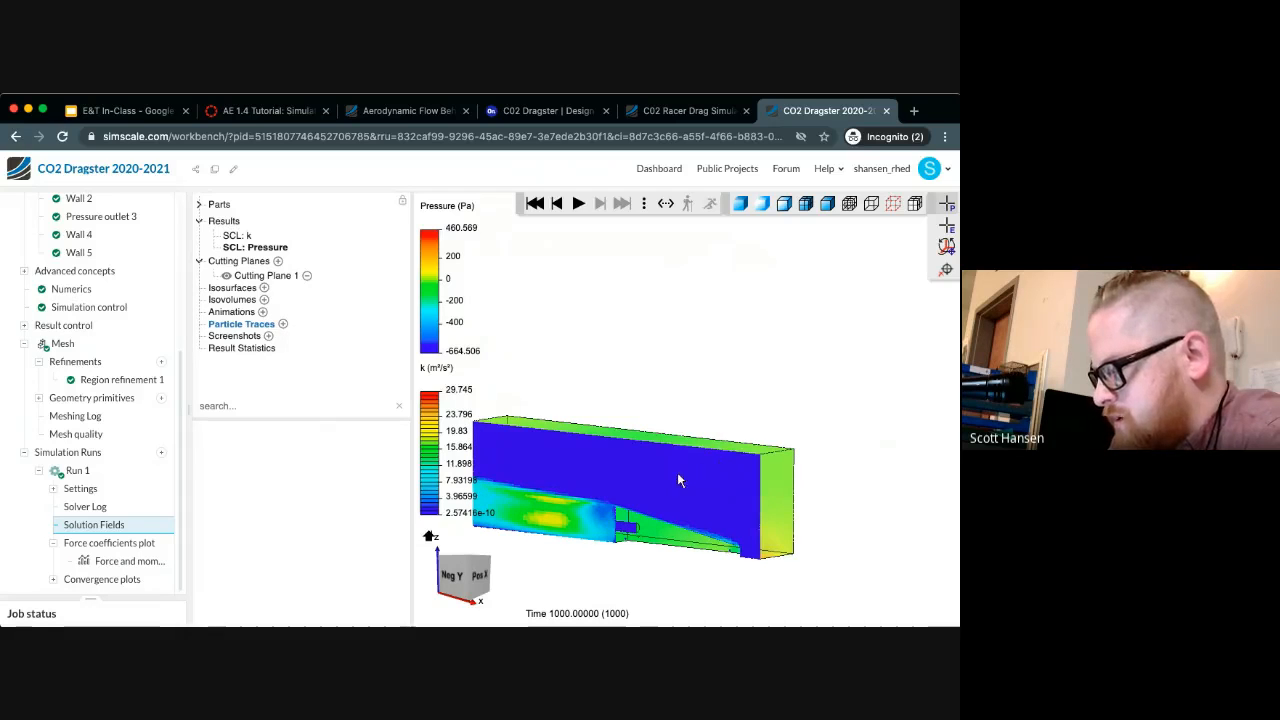
Try hiding the flow region to view the cutting plane alone, and undo the hiding
{"action": "left_click", "coordinate": [677, 475]}
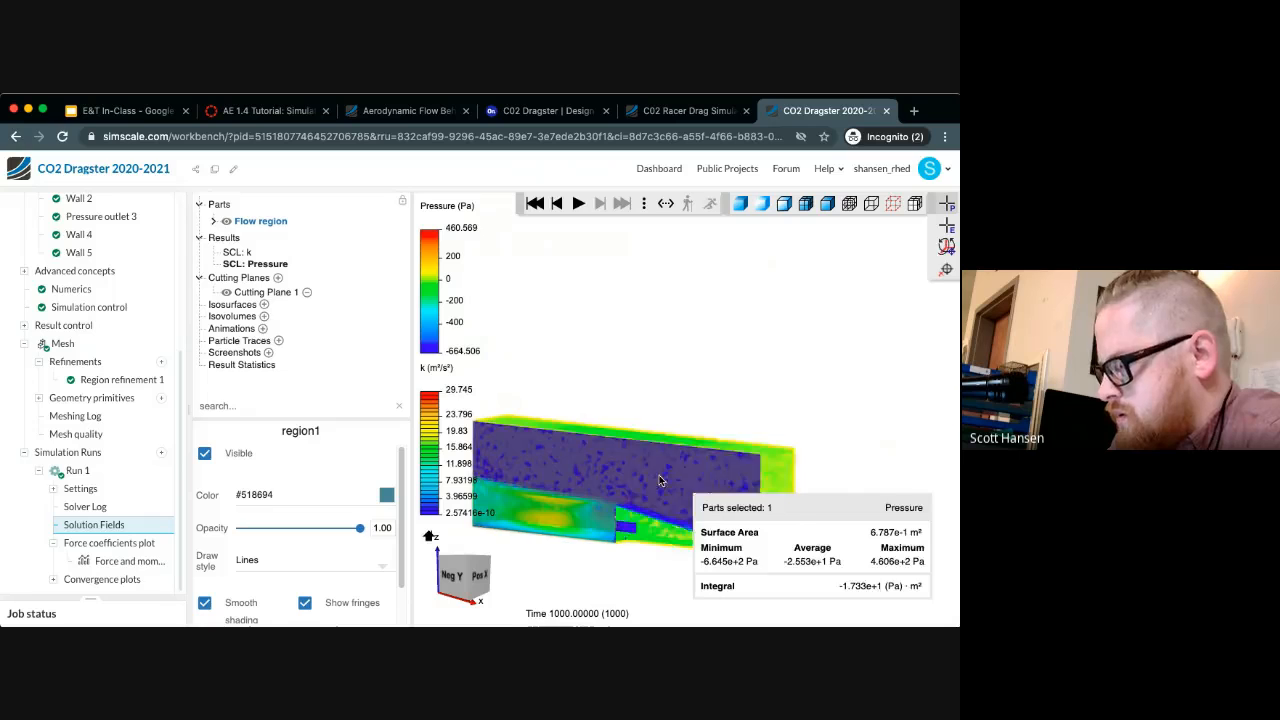
{"action": "right_click", "coordinate": [660, 481]}
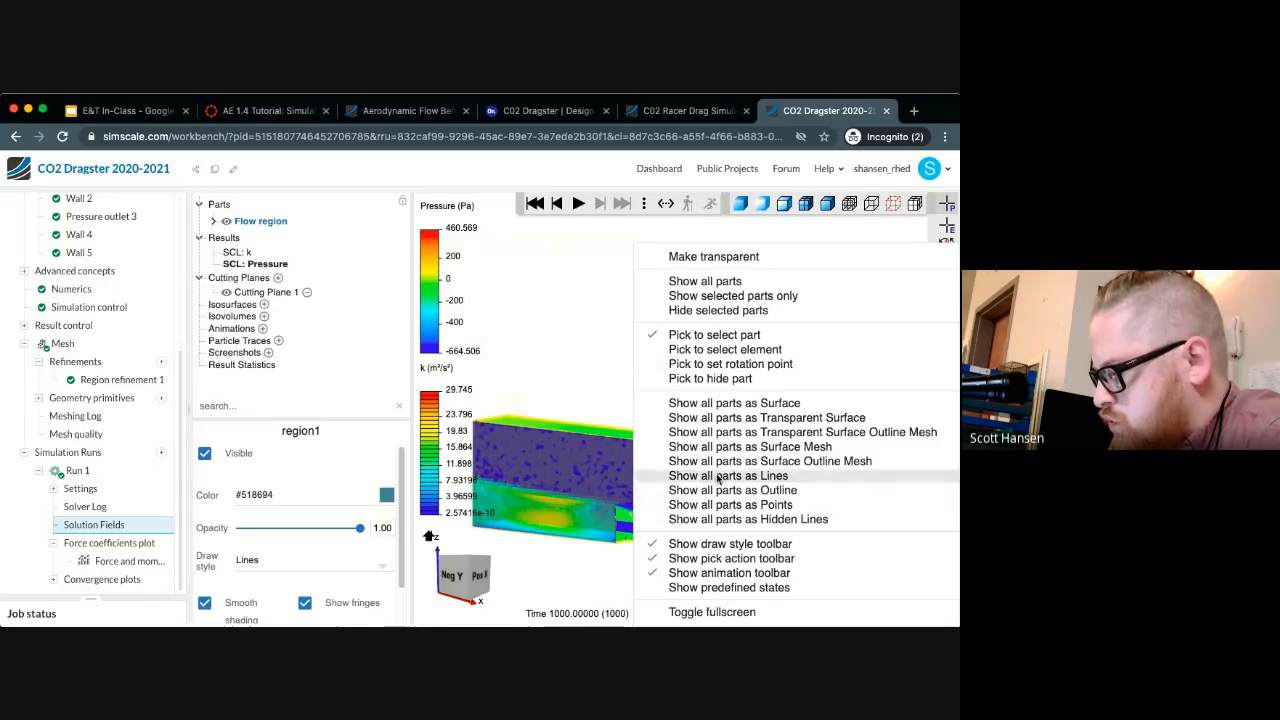
{"action": "left_click", "coordinate": [740, 311]}
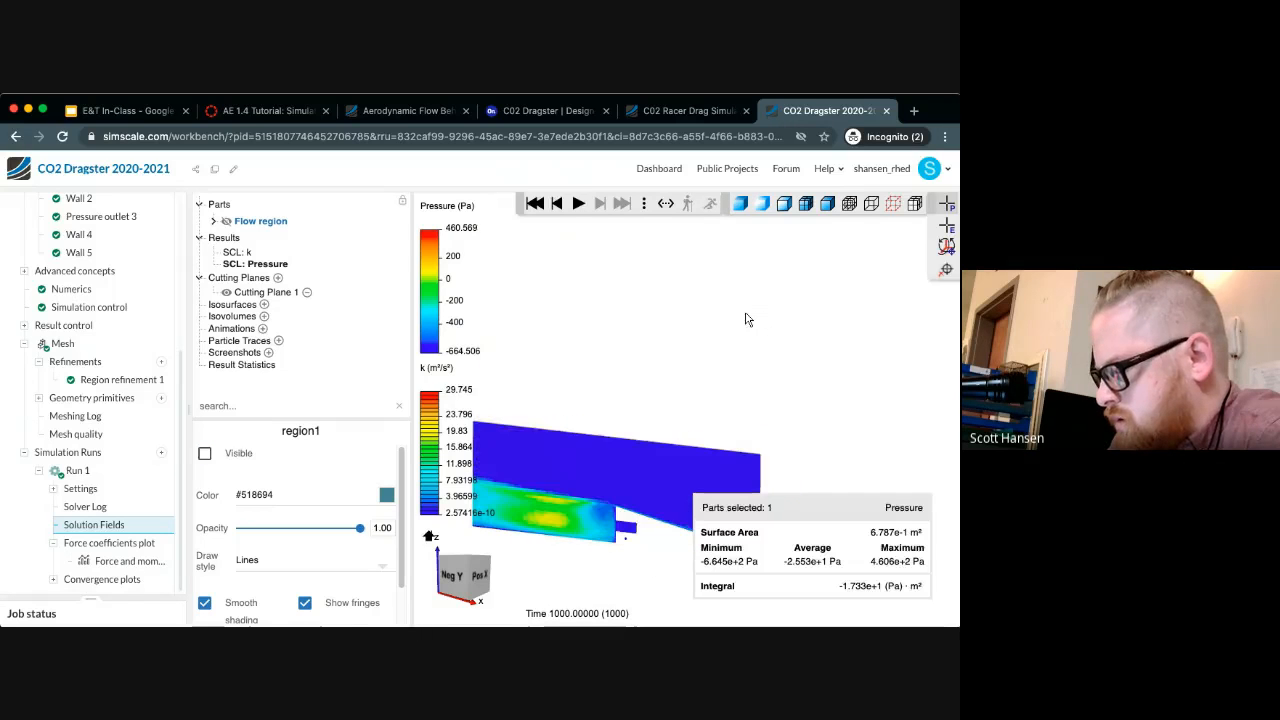
{"action": "left_click_drag", "start_coordinate": [798, 376], "coordinate": [750, 368]}
{"action": "key", "text": "super+z"}
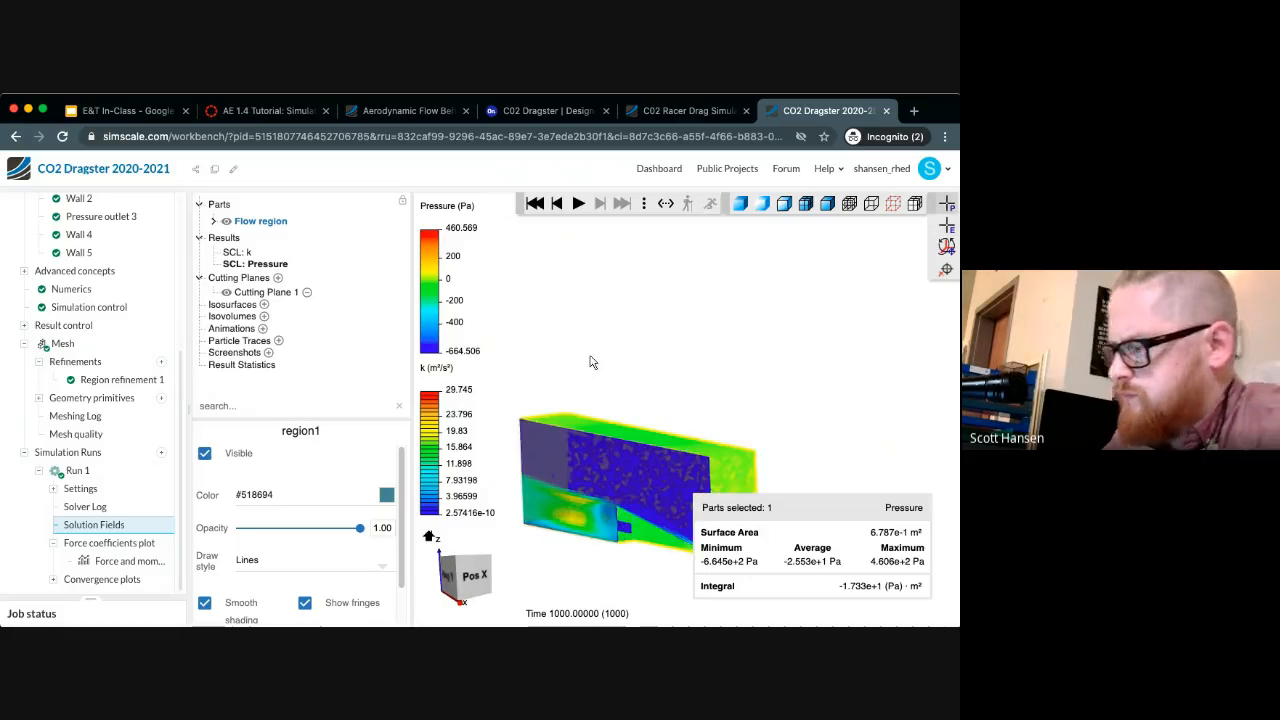
{"action": "scroll", "coordinate": [588, 349], "scroll_direction": "up", "scroll_amount": 3}
{"action": "left_click", "coordinate": [720, 400]}
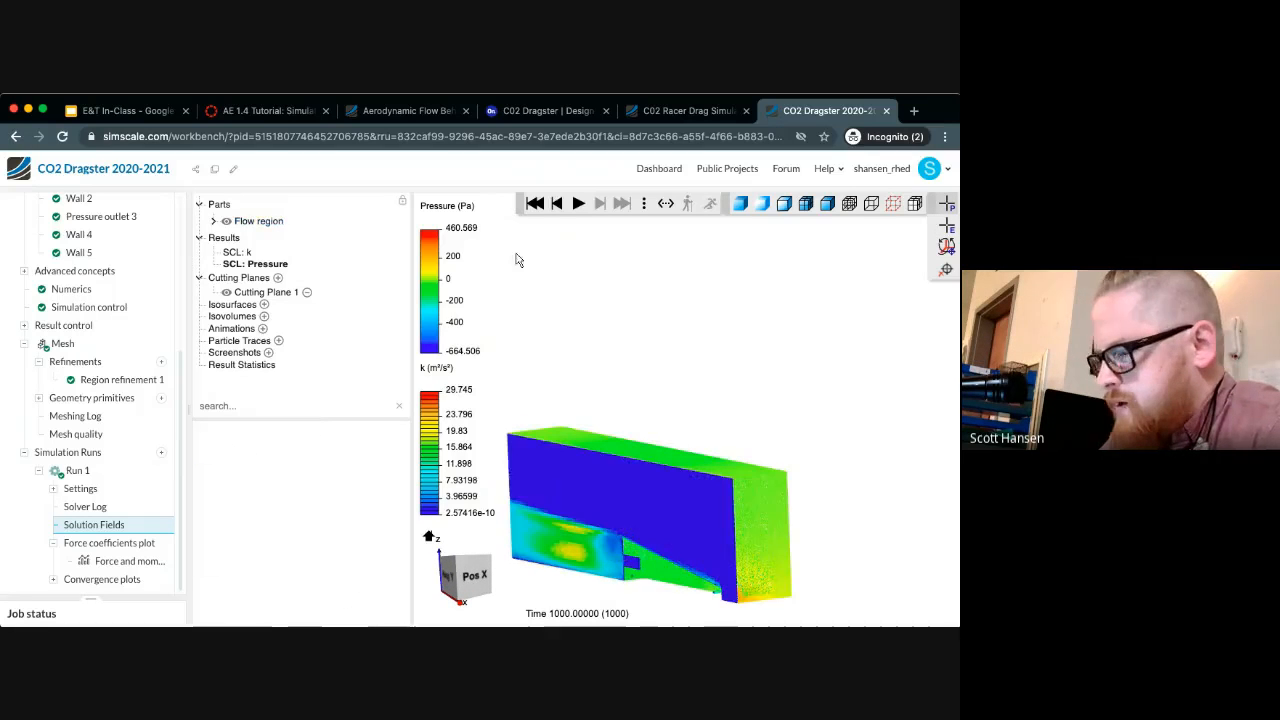
Delete Cutting Plane 1 and display the flow region as transparent surfaces with outlined edges
{"action": "left_click", "coordinate": [273, 265]}
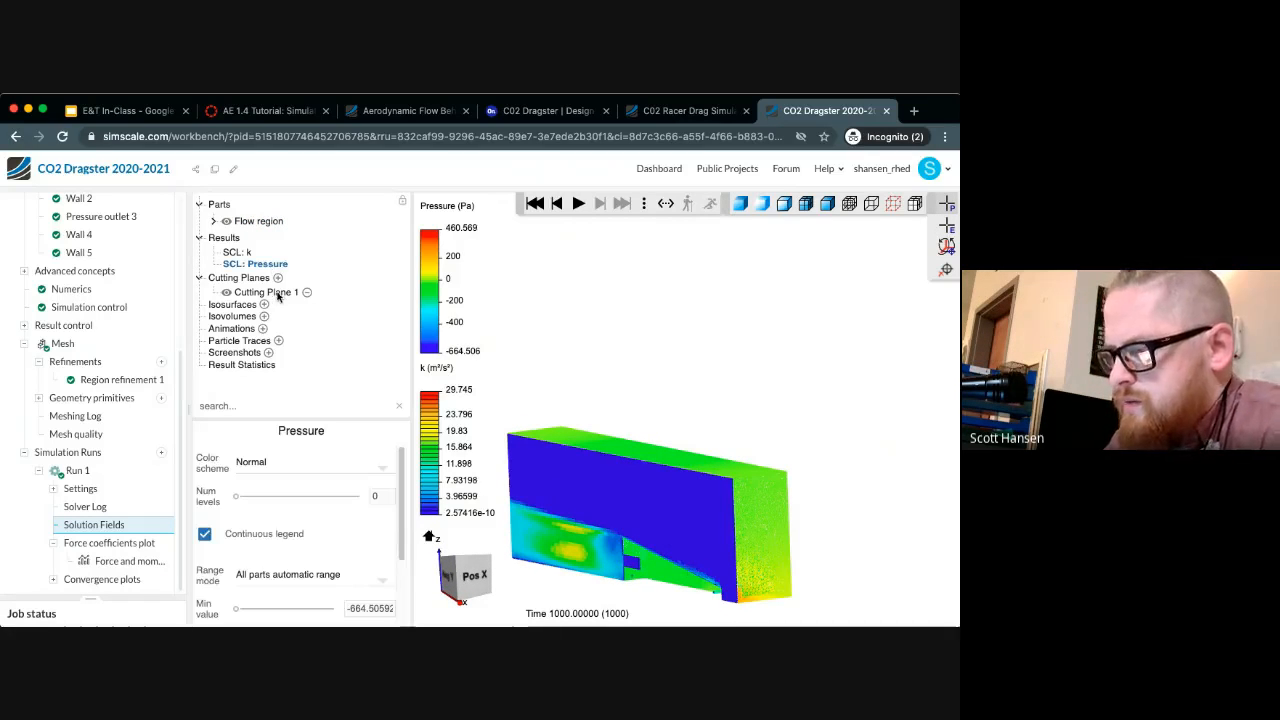
{"action": "left_click", "coordinate": [307, 292]}
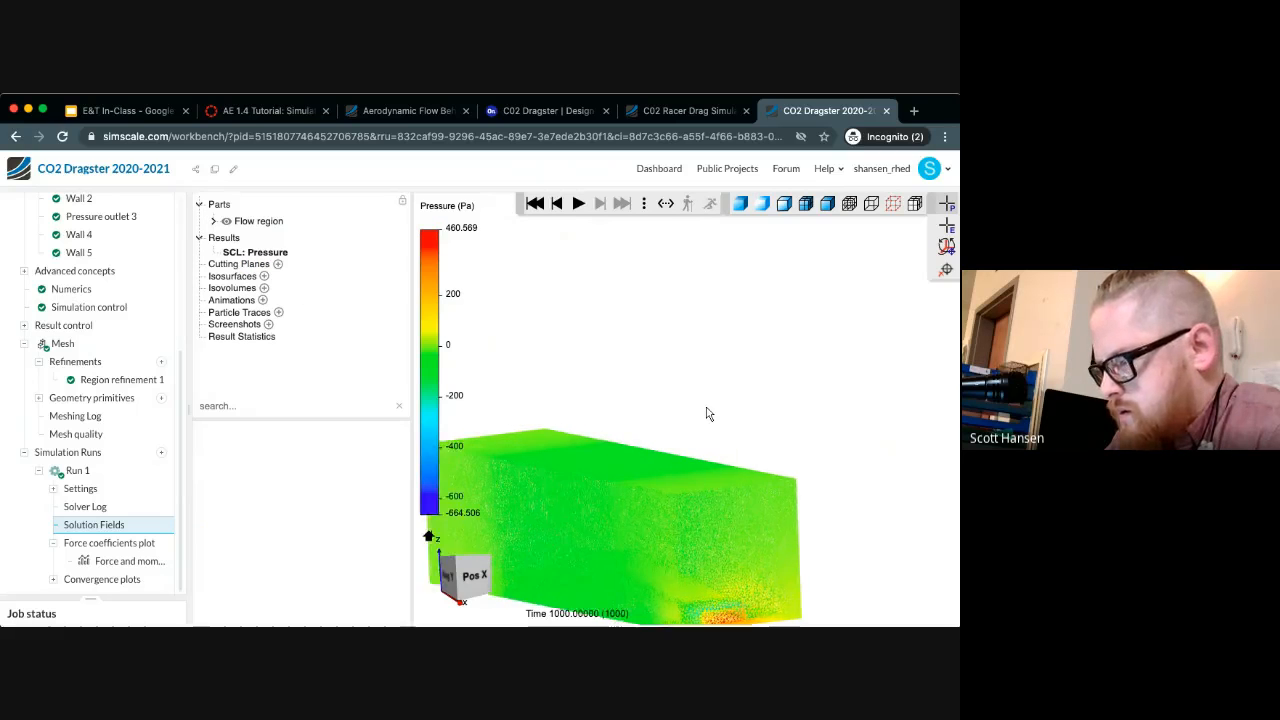
{"action": "scroll", "coordinate": [706, 413], "scroll_direction": "down", "scroll_amount": 3}
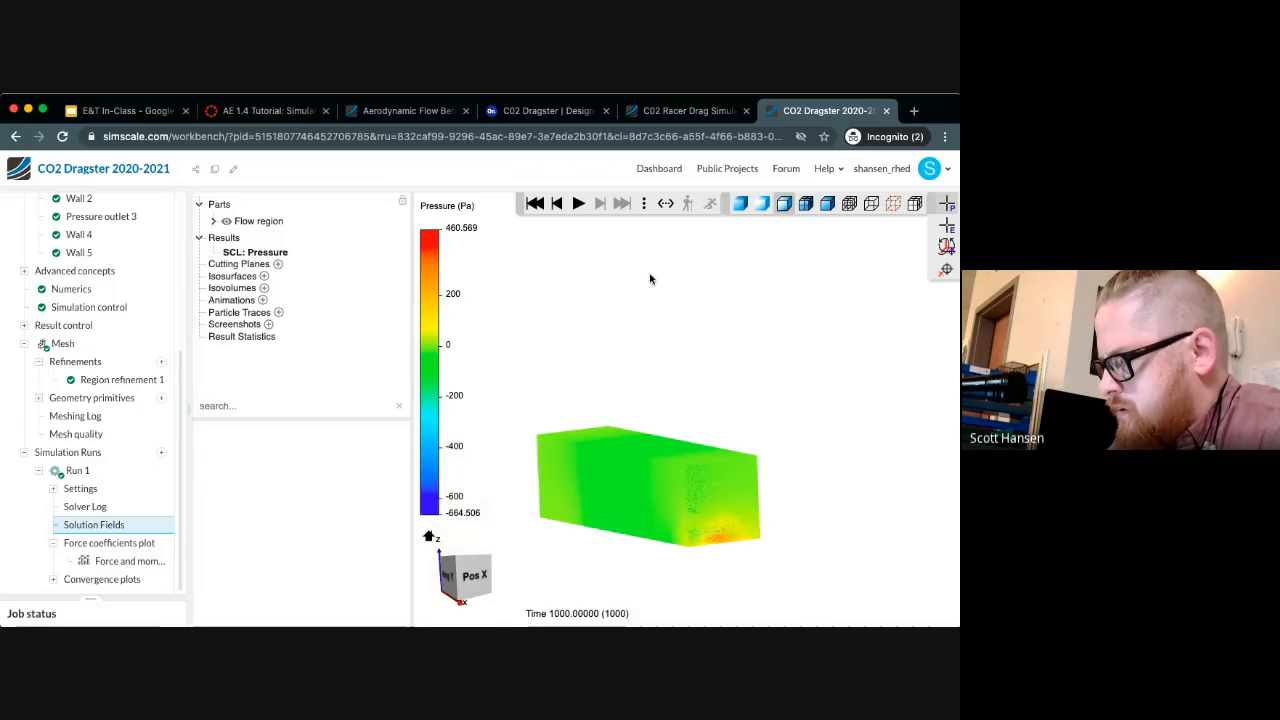
Try hiding the outer box by hiding the selected flow region, and restore its visibility
{"action": "left_click", "coordinate": [605, 488]}
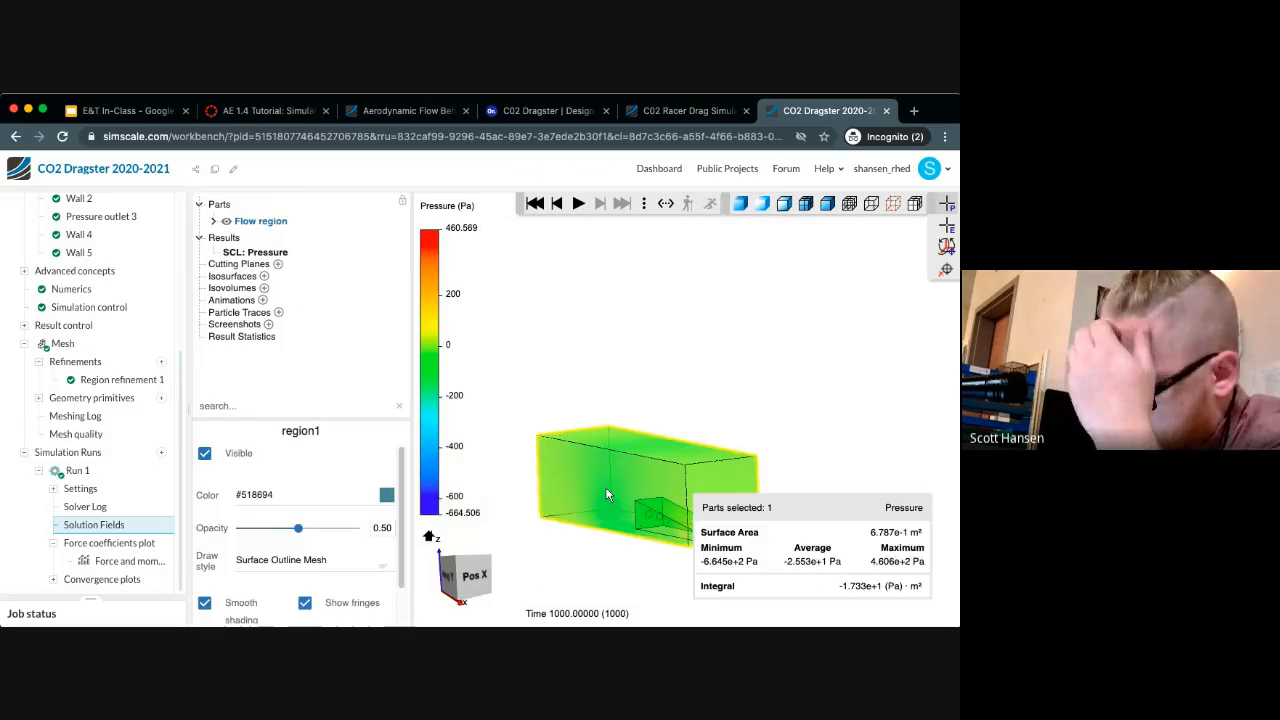
{"action": "right_click", "coordinate": [606, 494]}
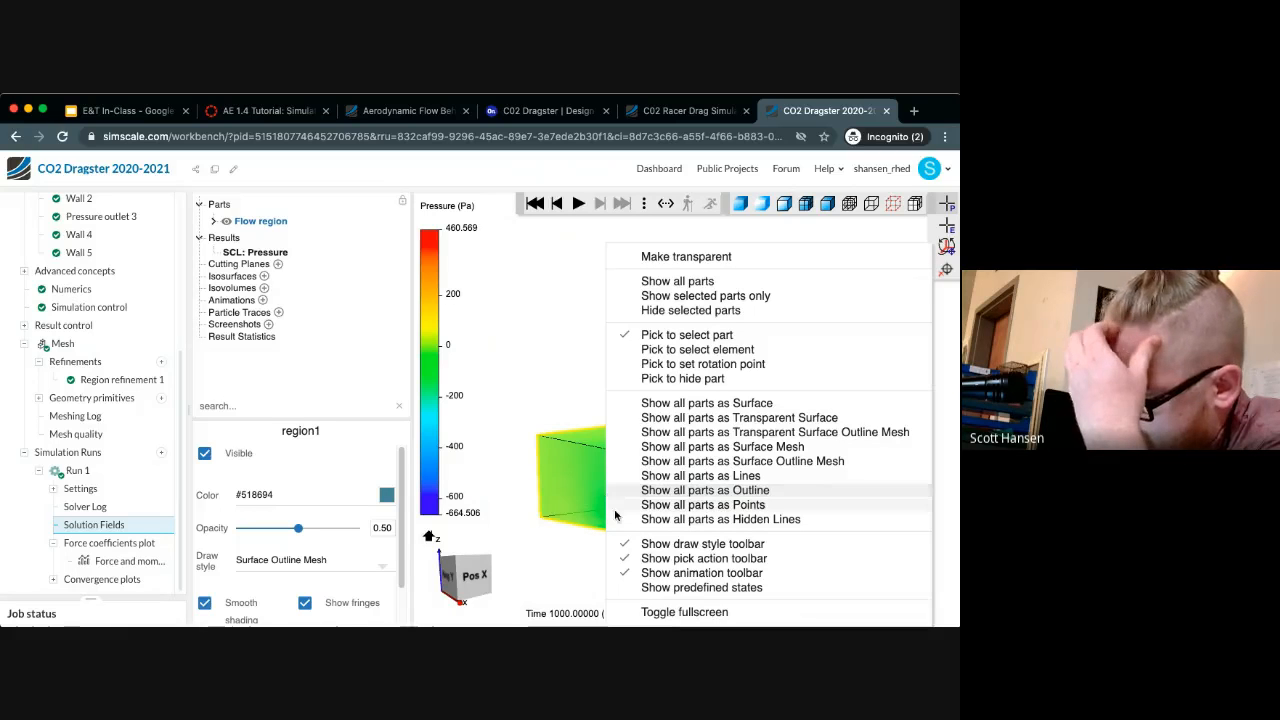
{"action": "left_click", "coordinate": [698, 312]}
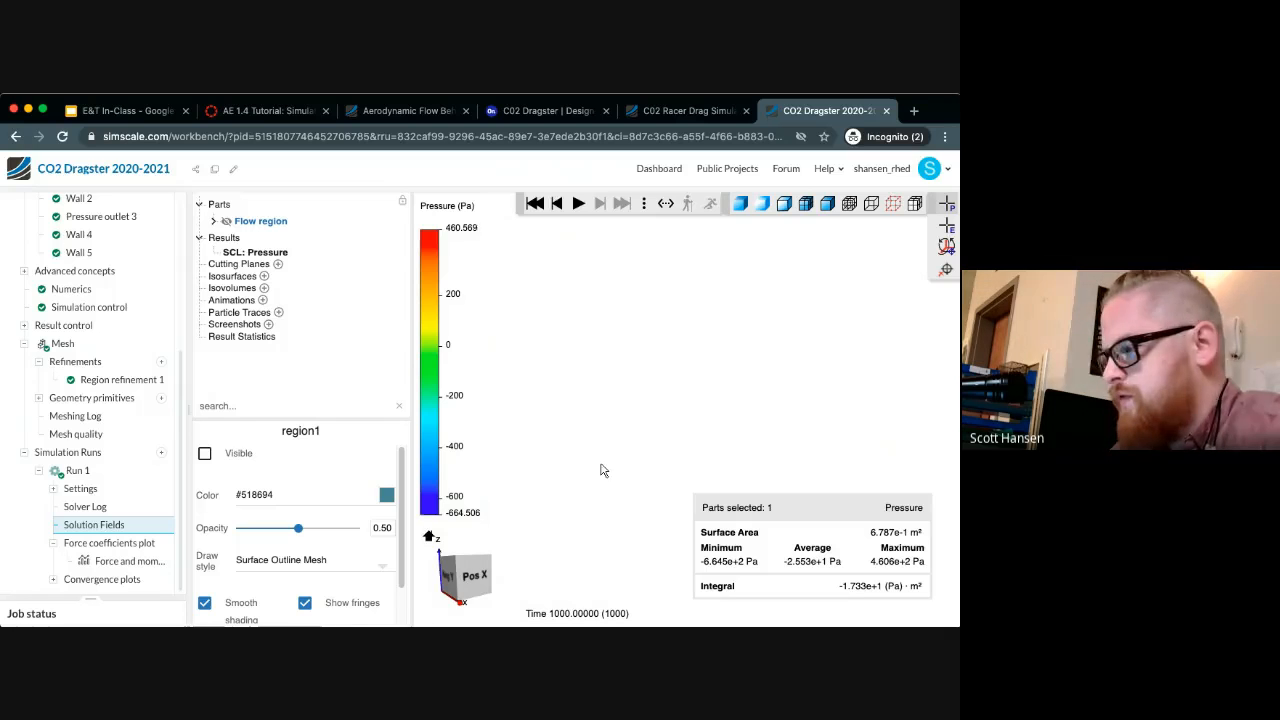
{"action": "right_click", "coordinate": [607, 431]}
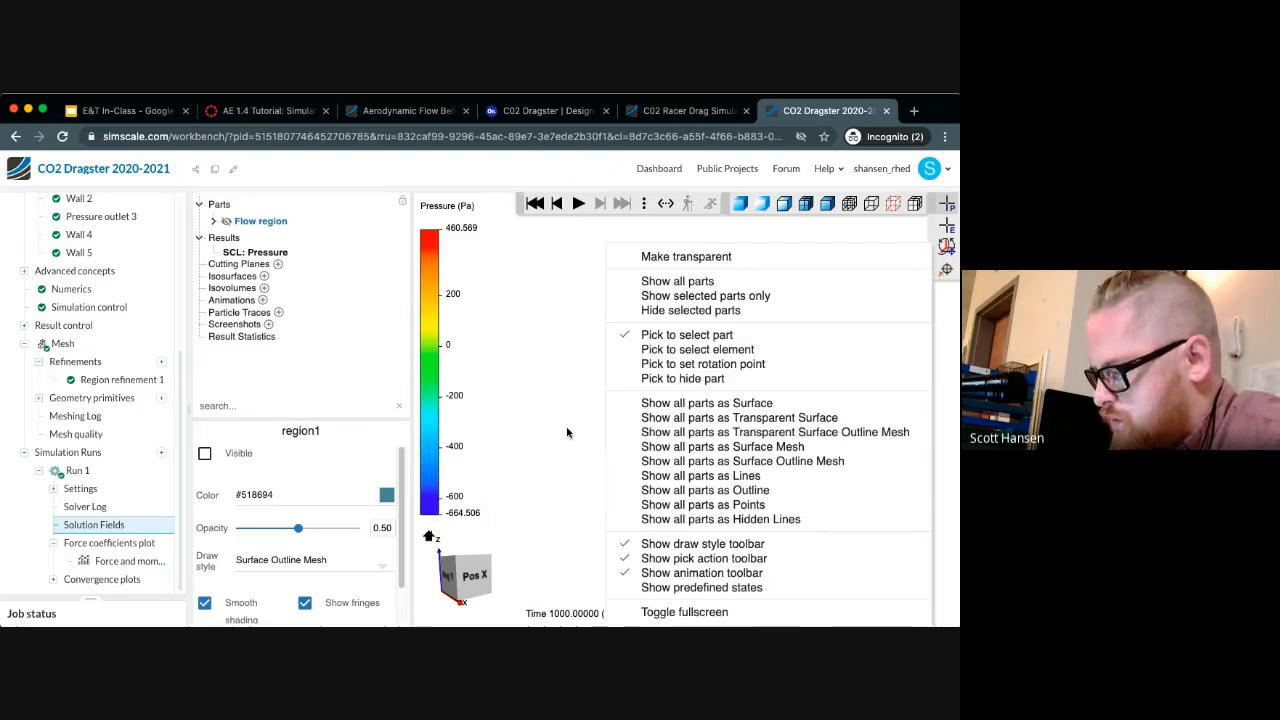
{"action": "left_click", "coordinate": [522, 461]}
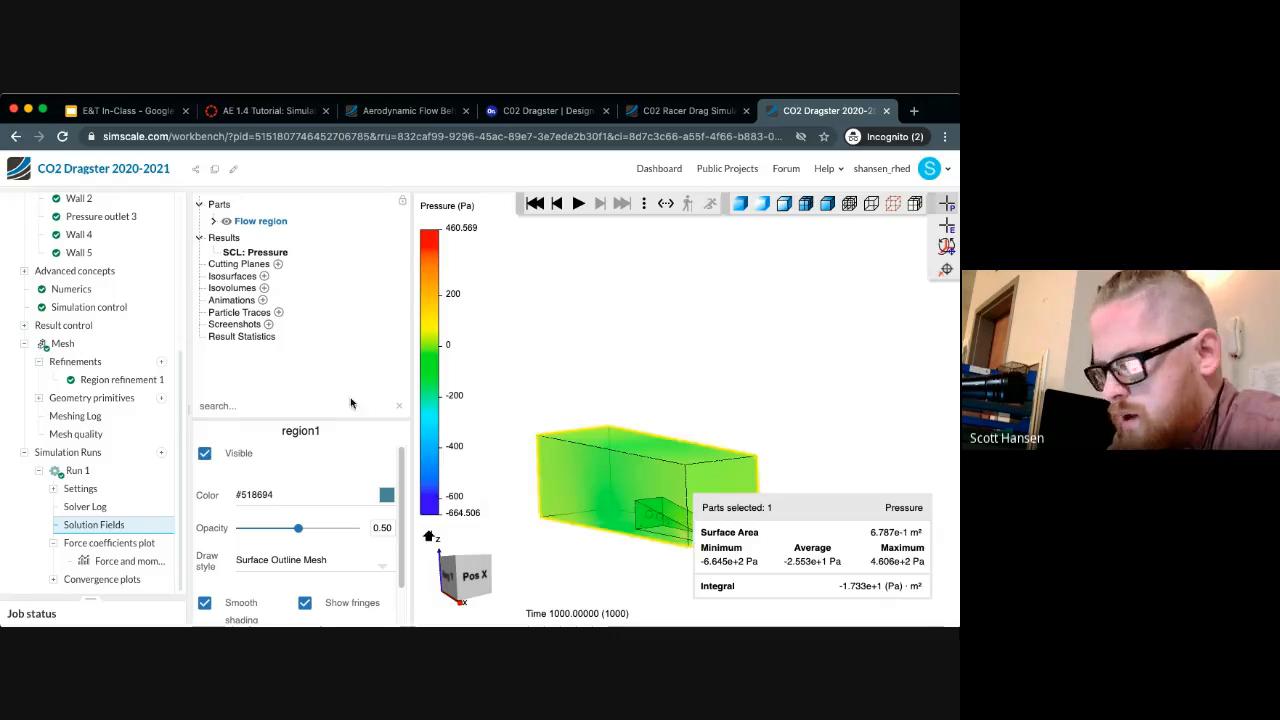
Add a particle trace to the results and turn off tracing in both directions
{"action": "left_click", "coordinate": [270, 314]}
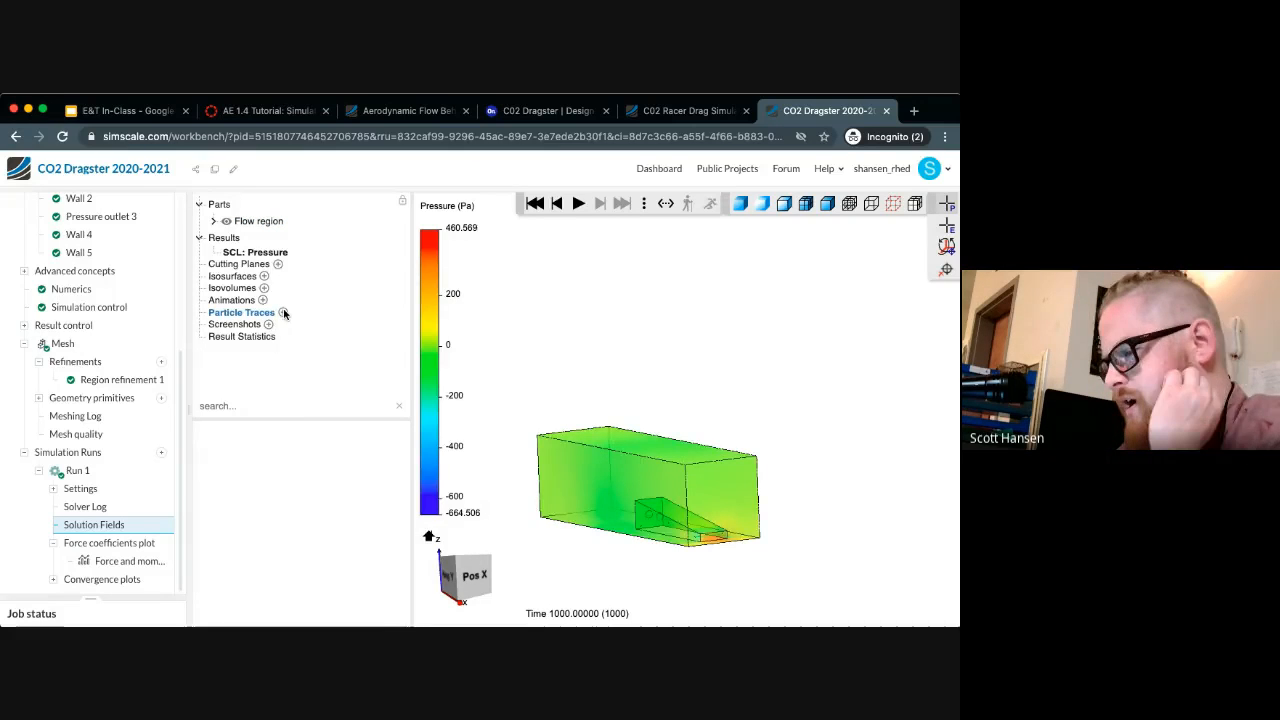
{"action": "left_click", "coordinate": [283, 313]}
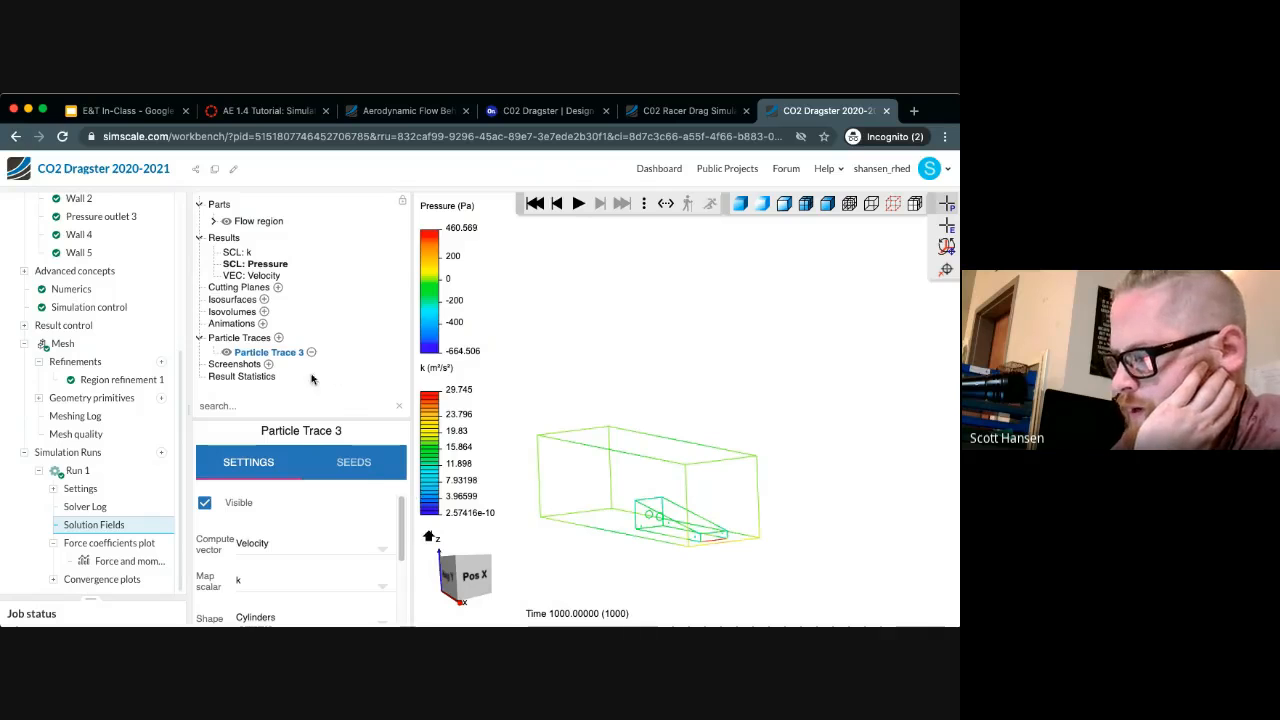
{"action": "scroll", "coordinate": [274, 552], "scroll_direction": "down", "scroll_amount": 3}
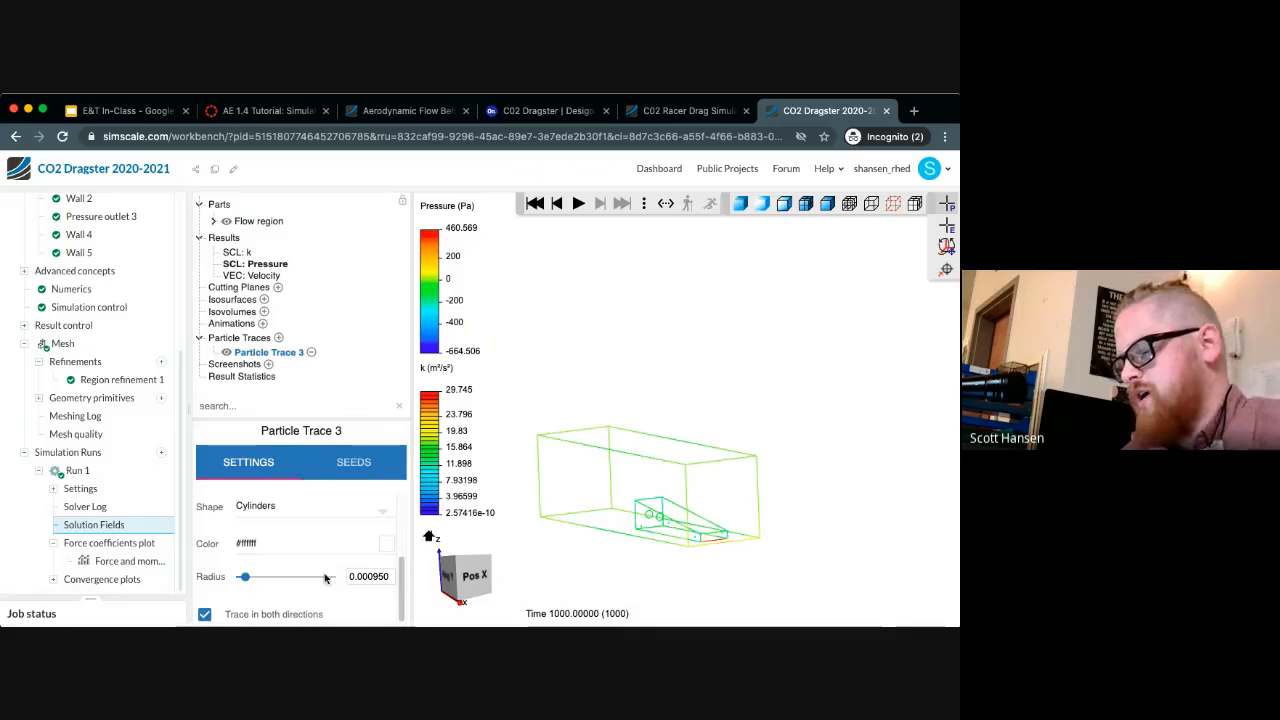
{"action": "left_click", "coordinate": [204, 614]}
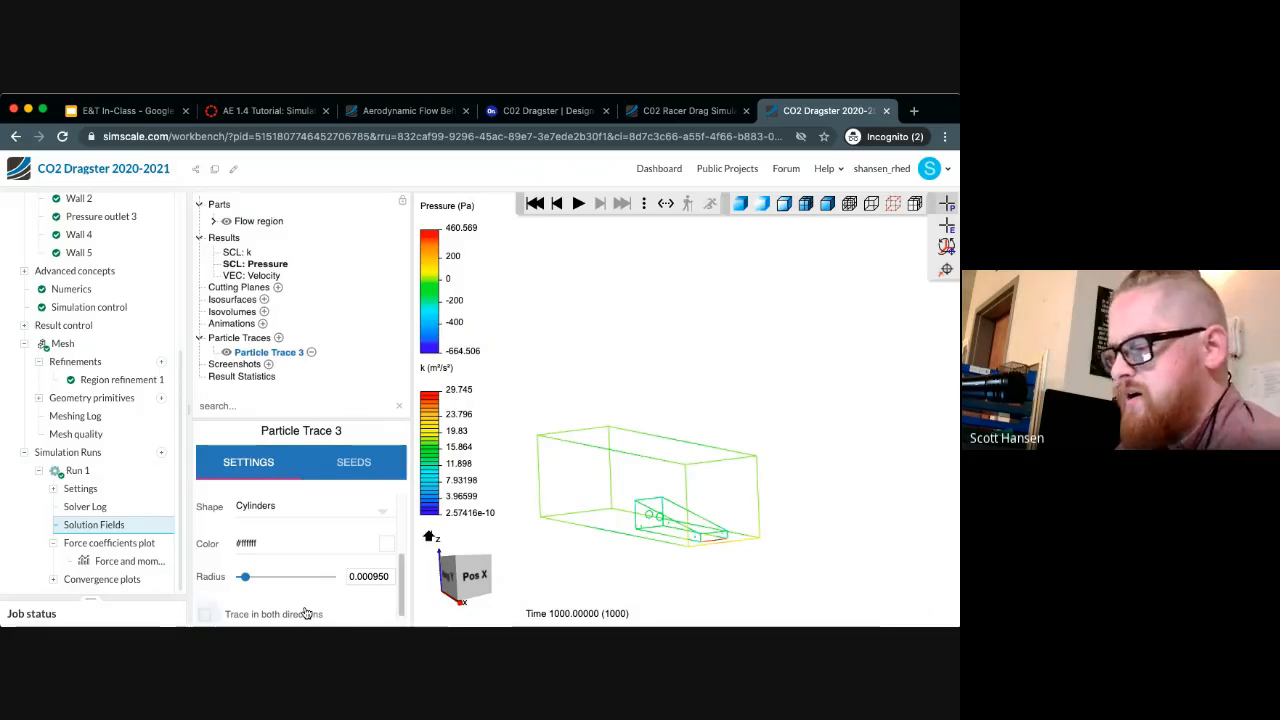
Place the particle trace's seed grid on the flow region's end face in front of the dragster's nose
{"action": "left_click", "coordinate": [353, 463]}
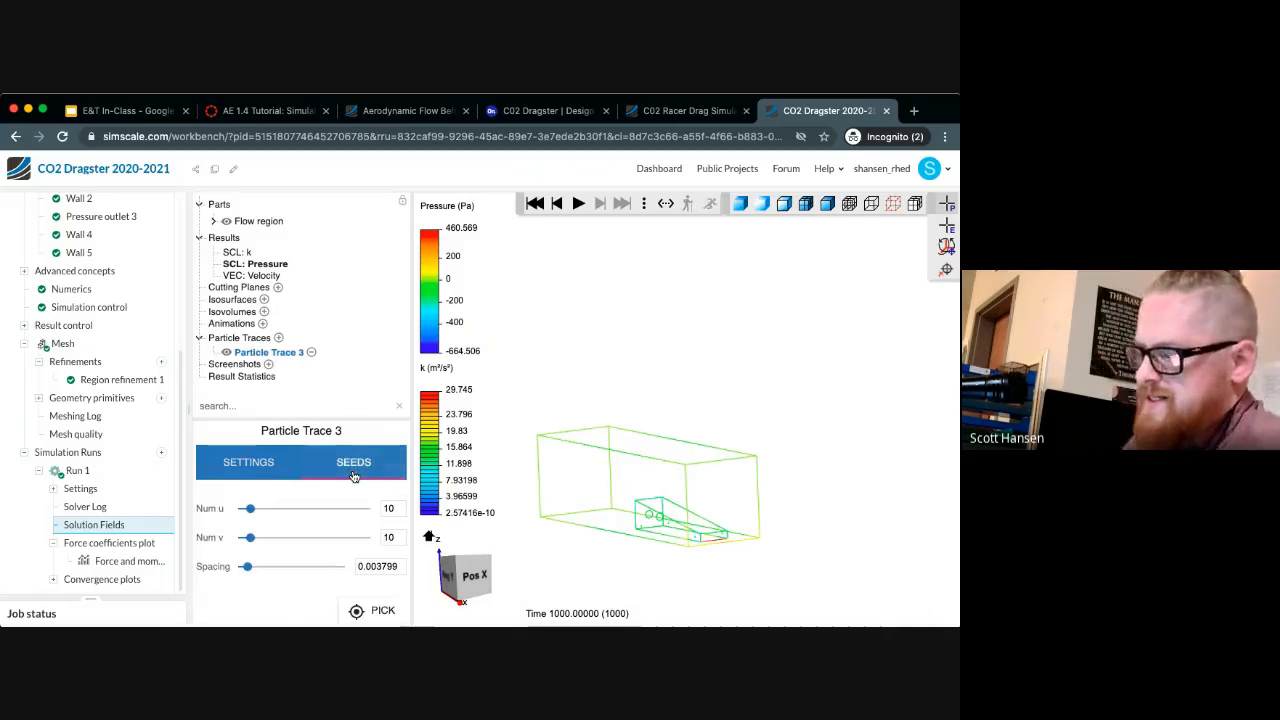
{"action": "left_click", "coordinate": [366, 608]}
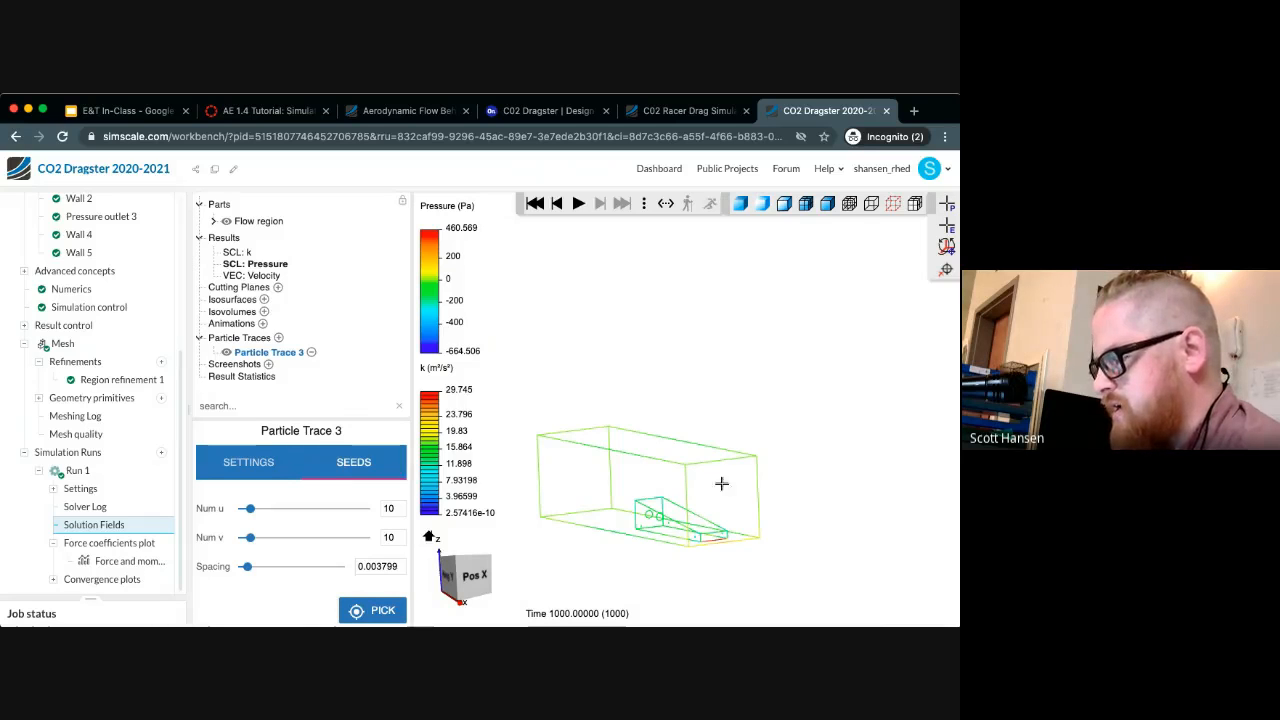
{"action": "left_click", "coordinate": [356, 610]}
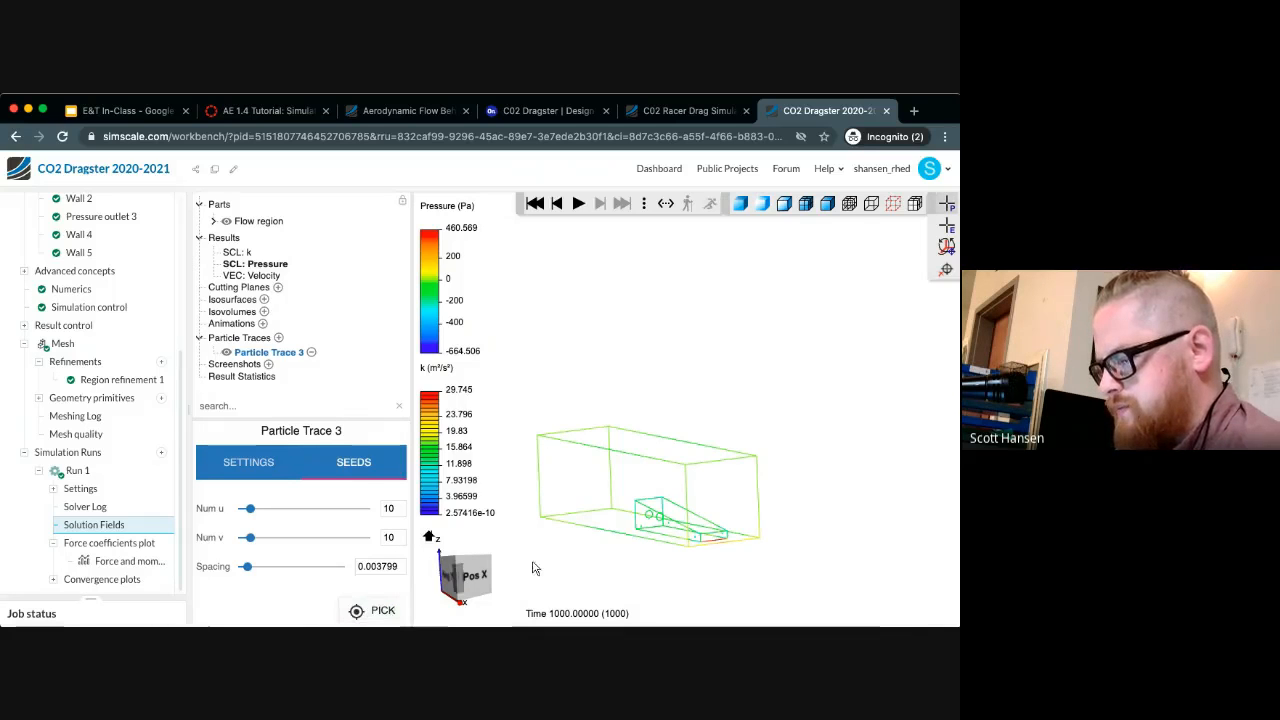
{"action": "left_click", "coordinate": [381, 610]}
{"action": "left_click", "coordinate": [718, 502]}
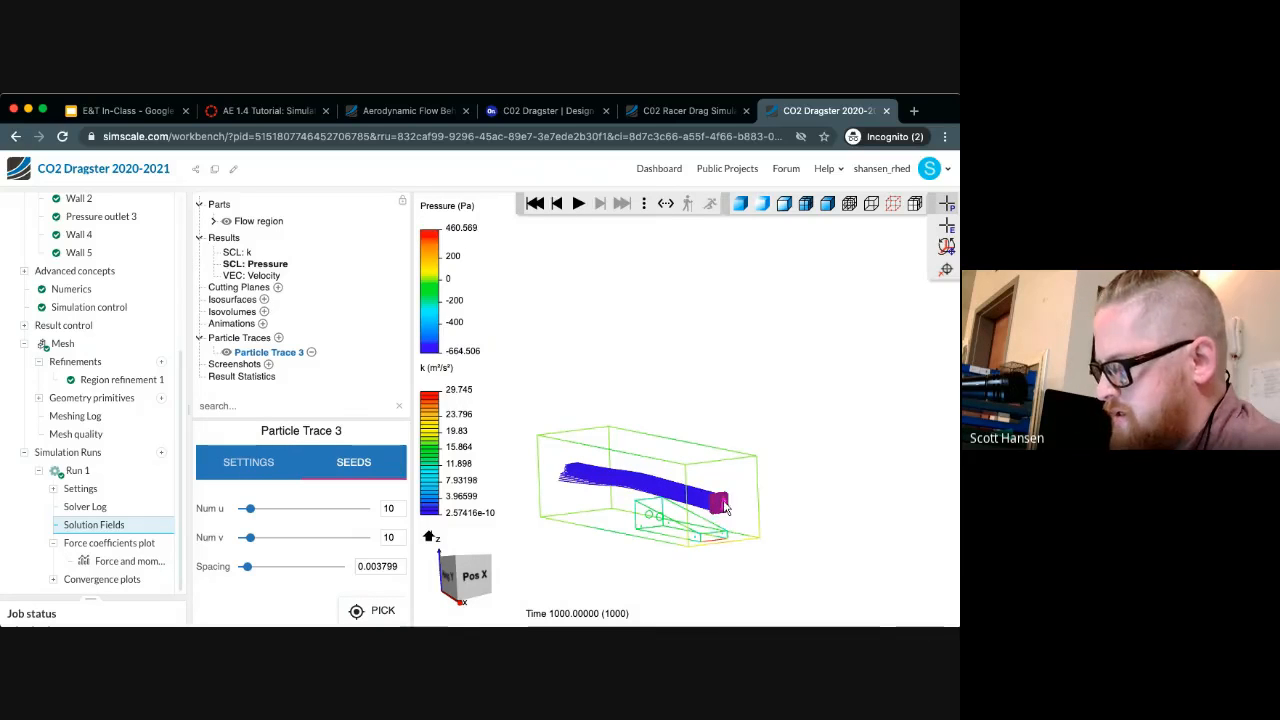
Try a seed spacing of 0.1 for the particle trace
{"action": "scroll", "coordinate": [720, 500], "scroll_direction": "up", "scroll_amount": 5}
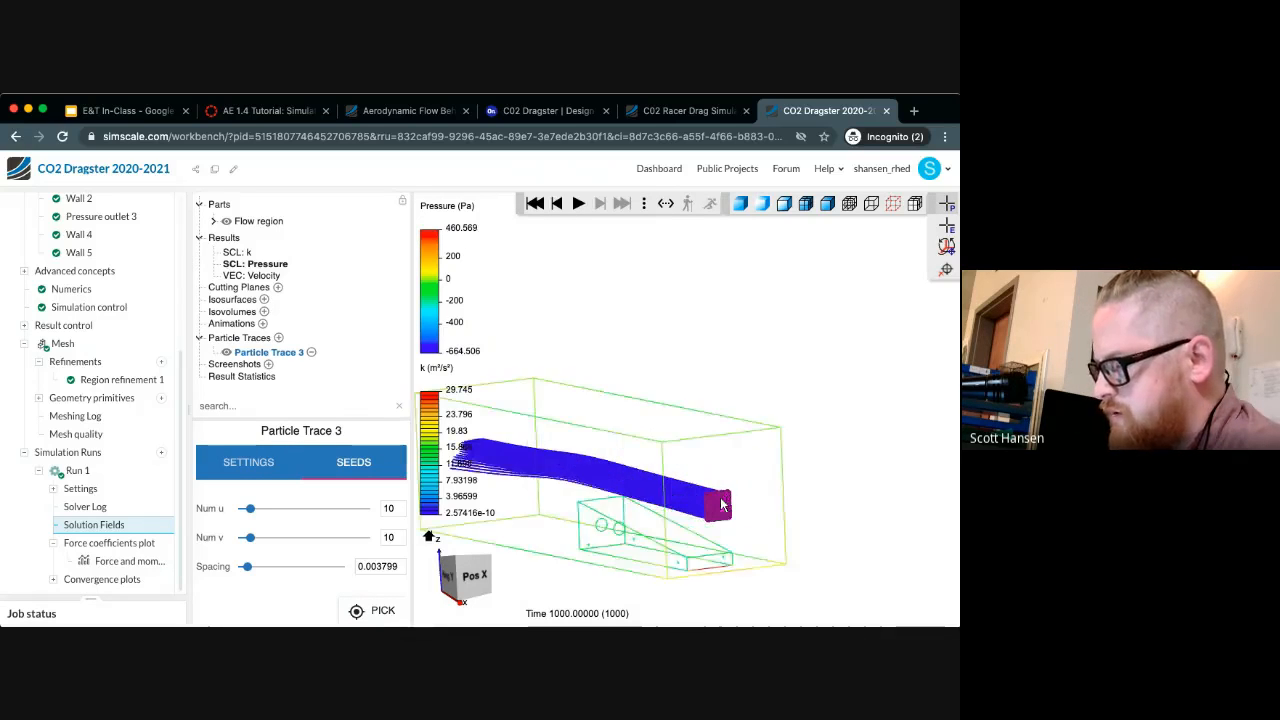
{"action": "scroll", "coordinate": [590, 500], "scroll_direction": "down", "scroll_amount": 5}
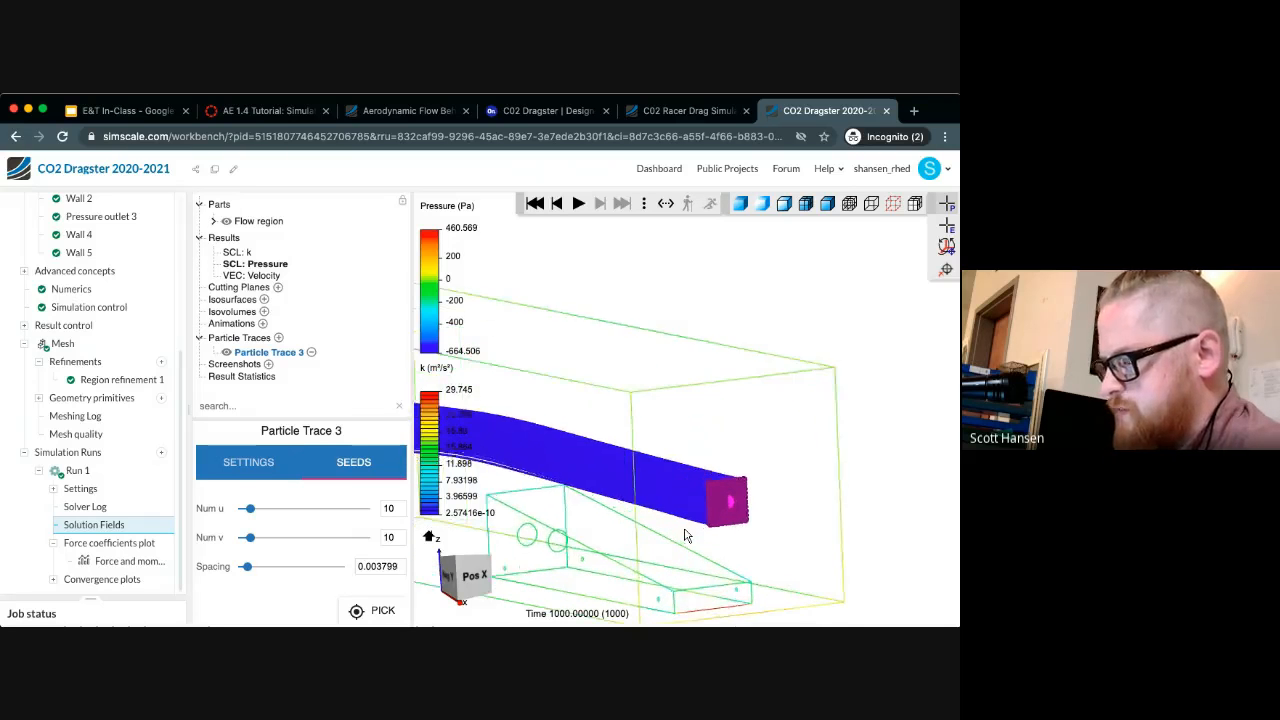
{"action": "left_click", "coordinate": [370, 566]}
{"action": "double_click", "coordinate": [370, 566]}
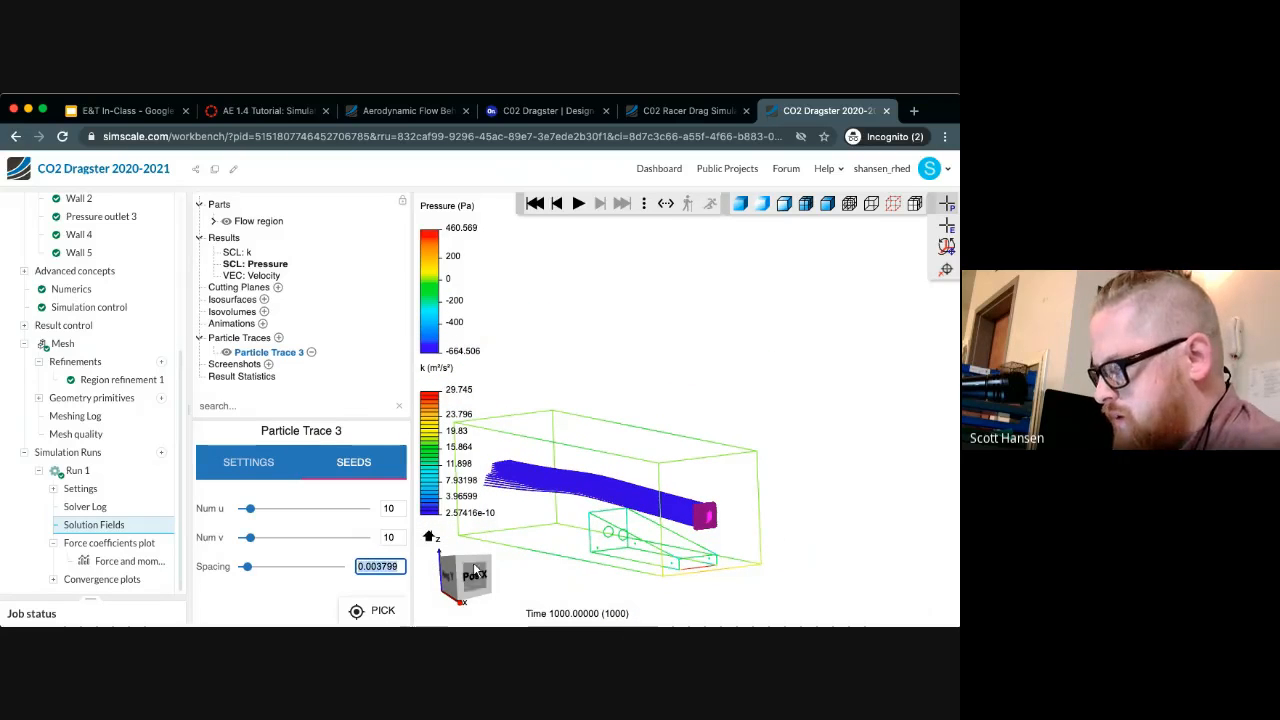
{"action": "type", "text": ".1"}
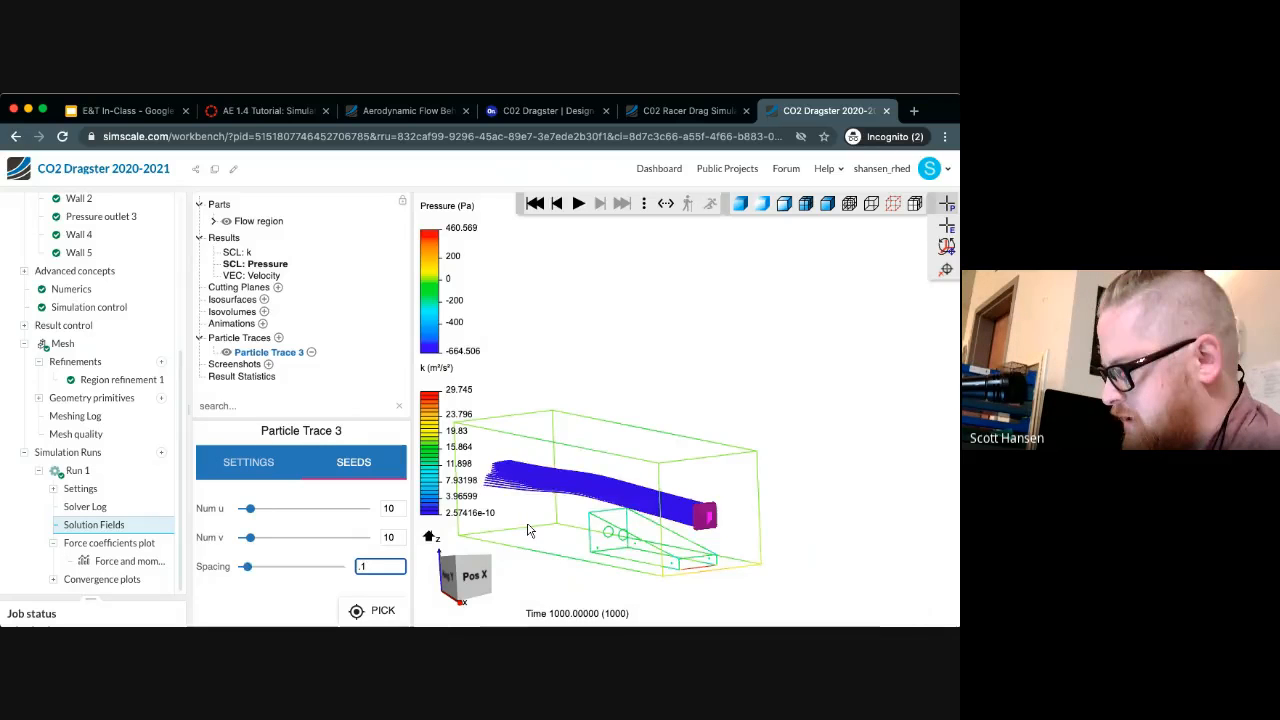
{"action": "key", "text": "Return"}
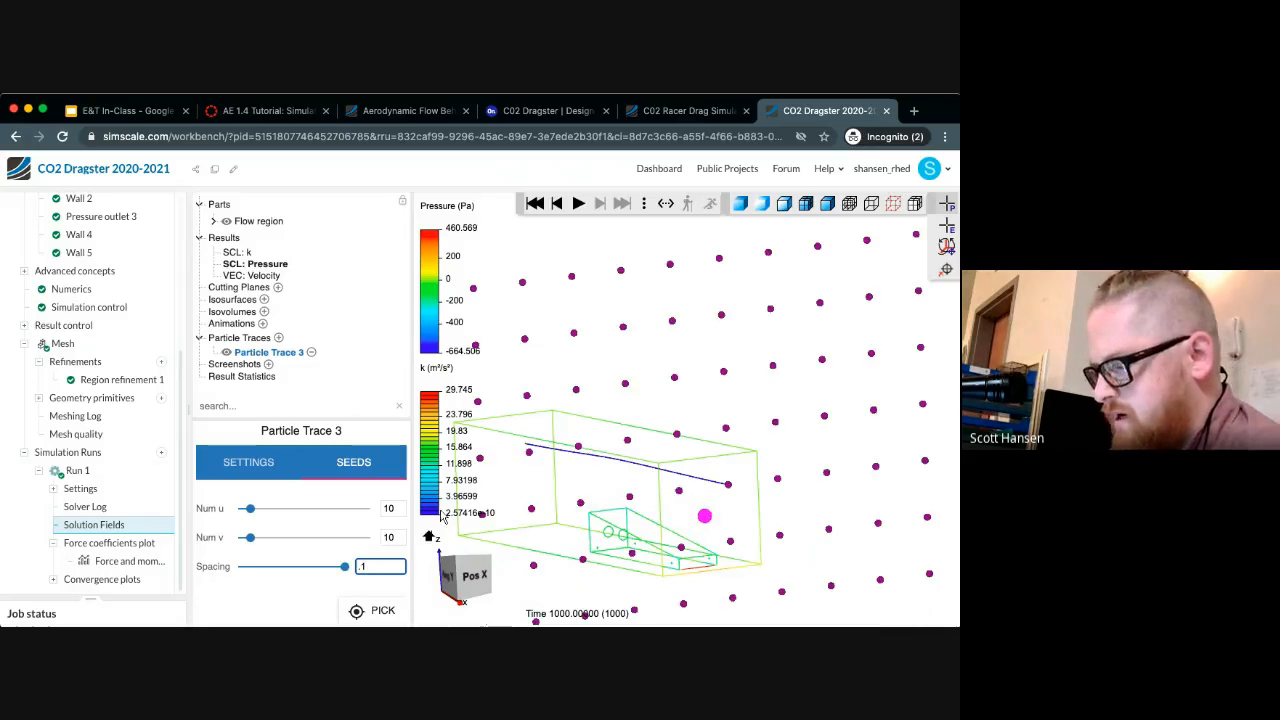
{"action": "key", "text": "Tab"}
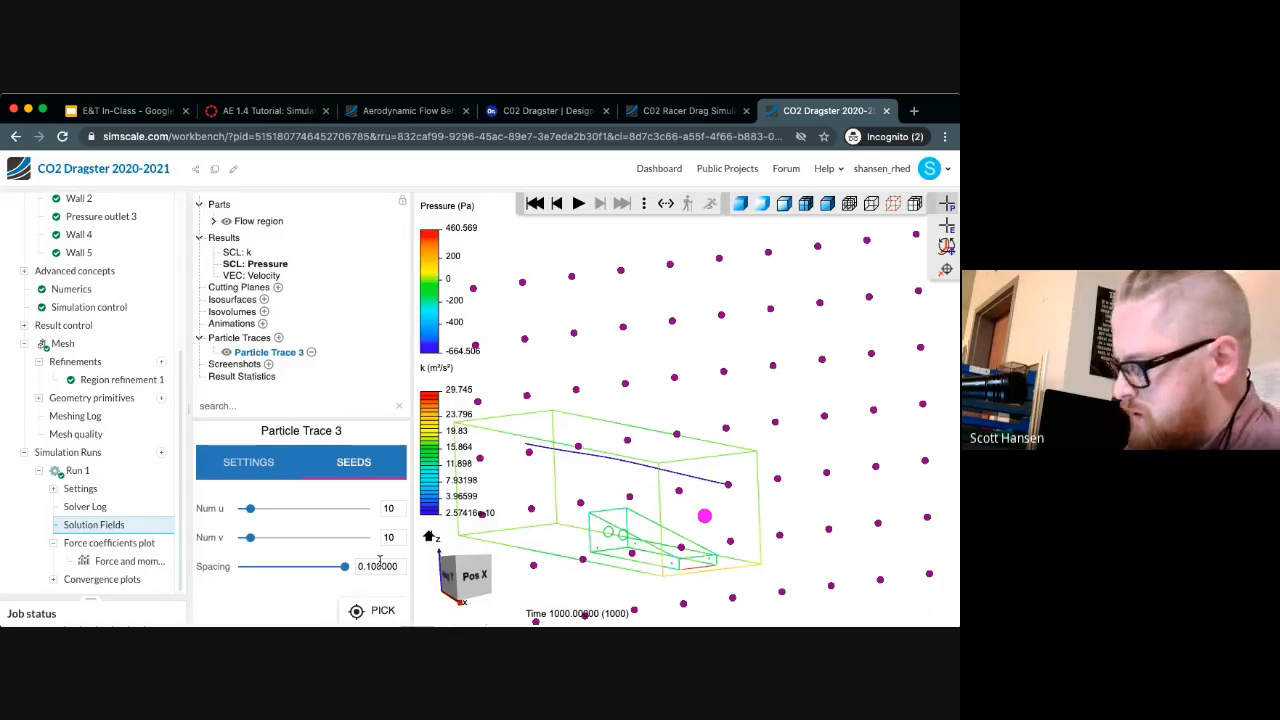
Try a seed spacing of 0.01 and view the traces from the side of the dragster
{"action": "double_click", "coordinate": [388, 566]}
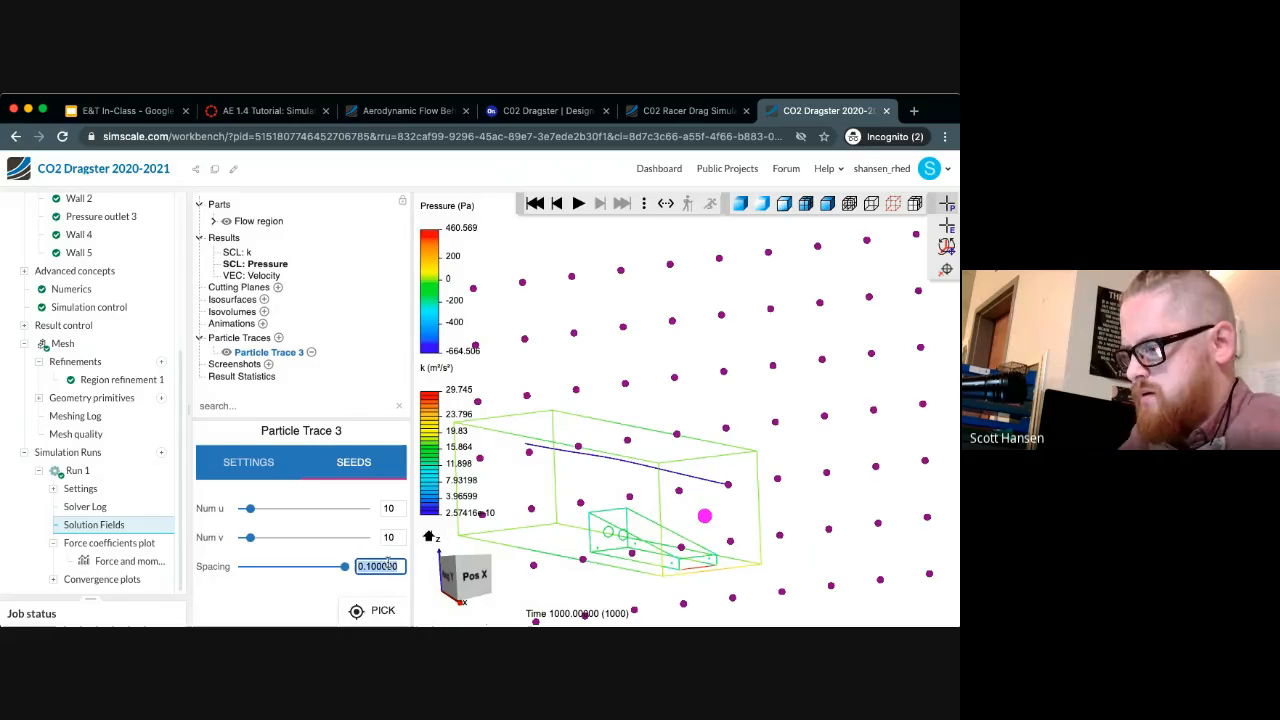
{"action": "key", "text": "BackSpace"}
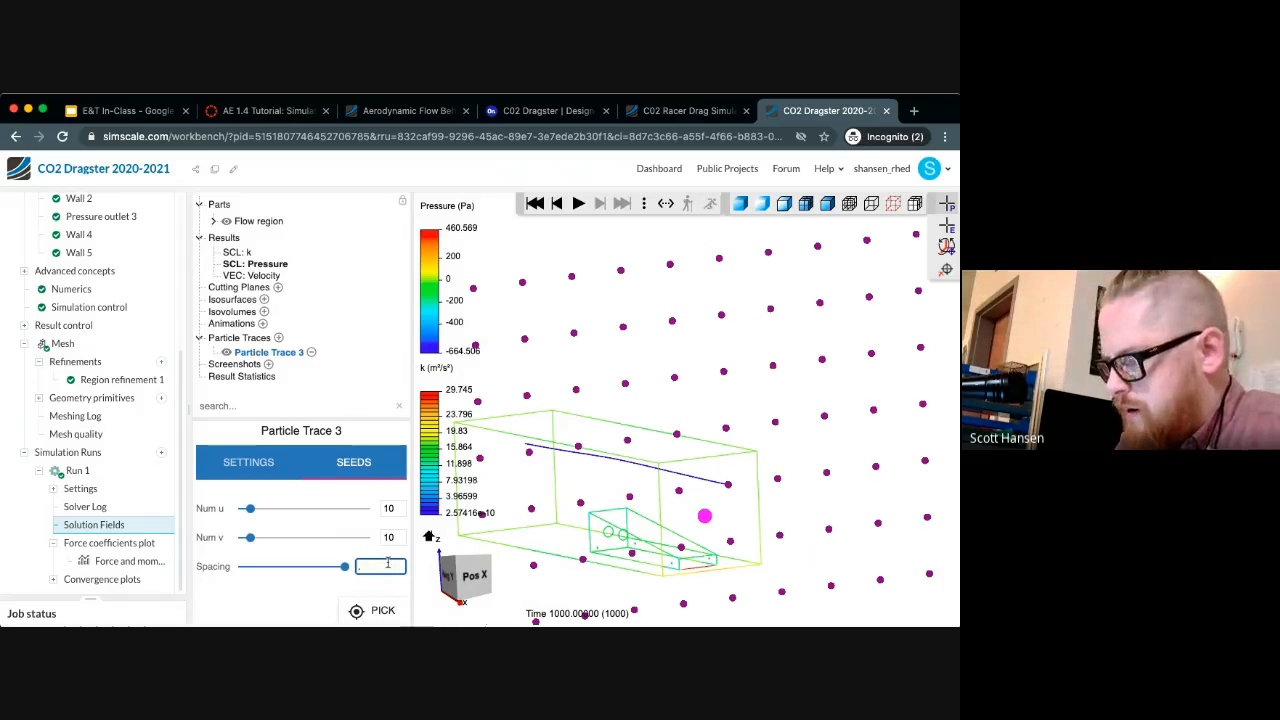
{"action": "type", "text": ".01"}
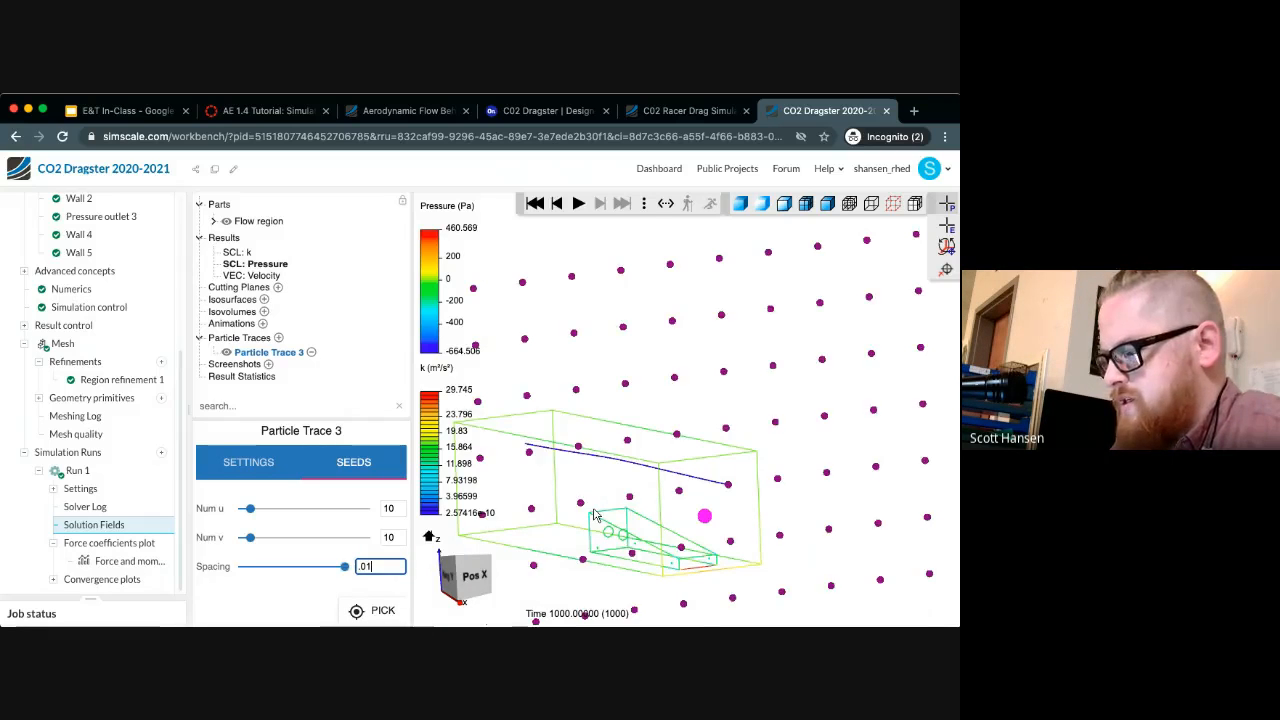
{"action": "key", "text": "Return"}
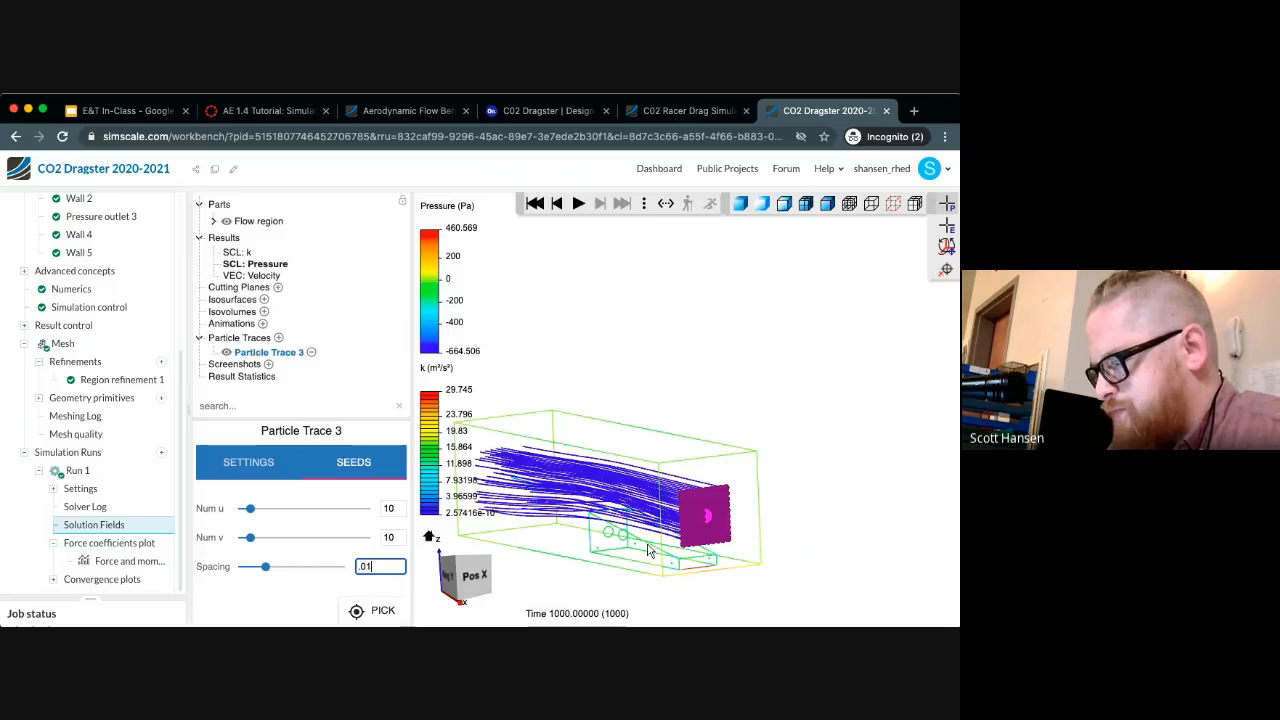
{"action": "left_click_drag", "start_coordinate": [643, 553], "coordinate": [686, 553]}
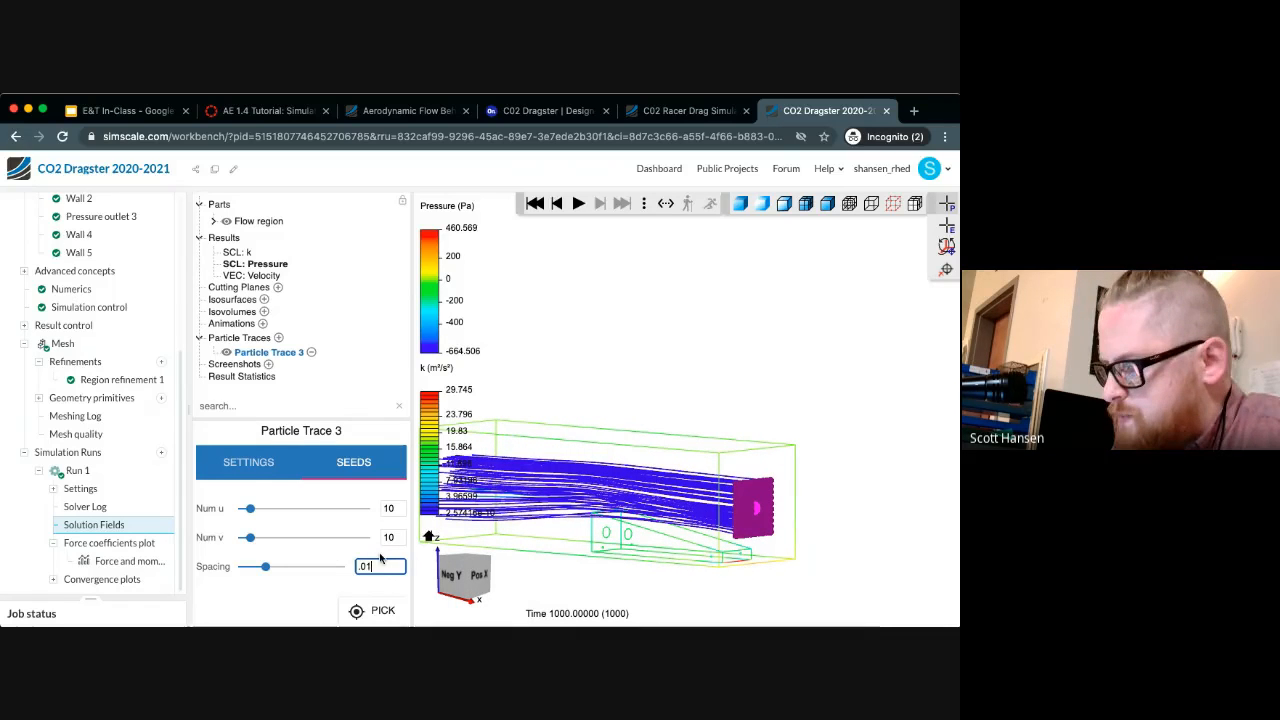
Try a seed spacing of 0.05 and look at the traces around the dragster up close
{"action": "key", "text": "BackSpace"}
{"action": "type", "text": "5"}
{"action": "key", "text": "Return"}
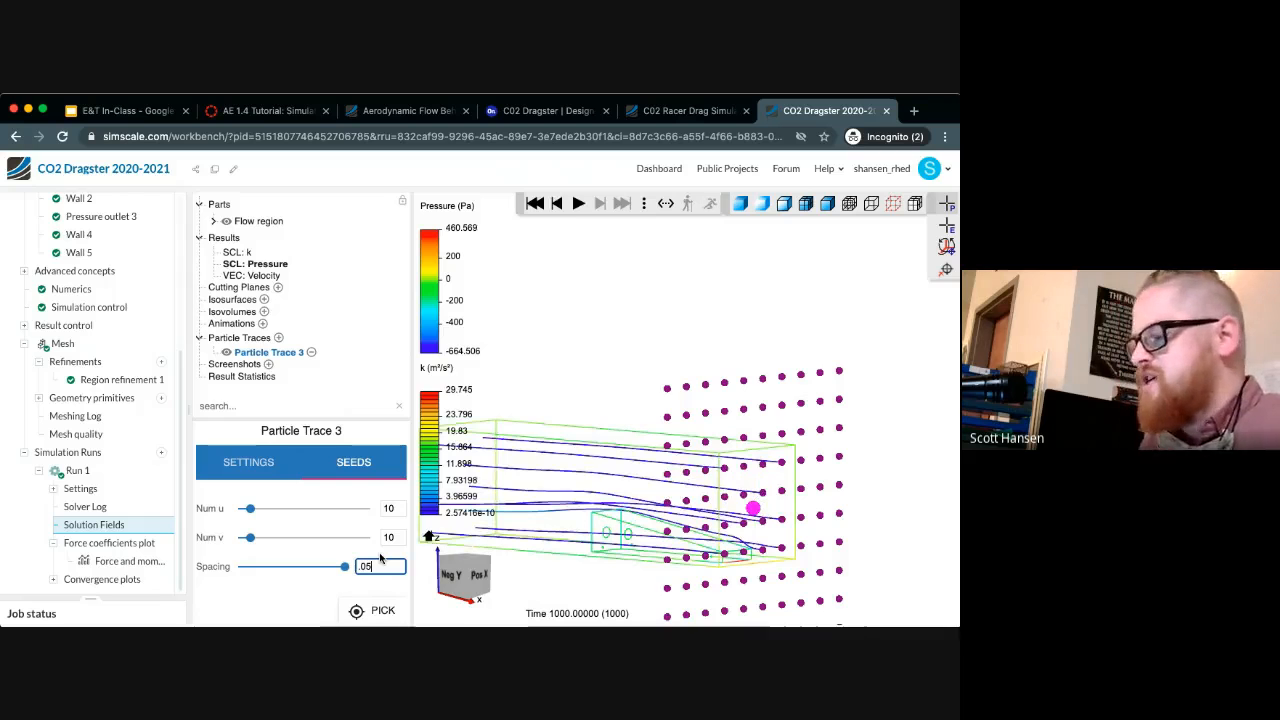
{"action": "scroll", "coordinate": [613, 461], "scroll_direction": "up", "scroll_amount": 5}
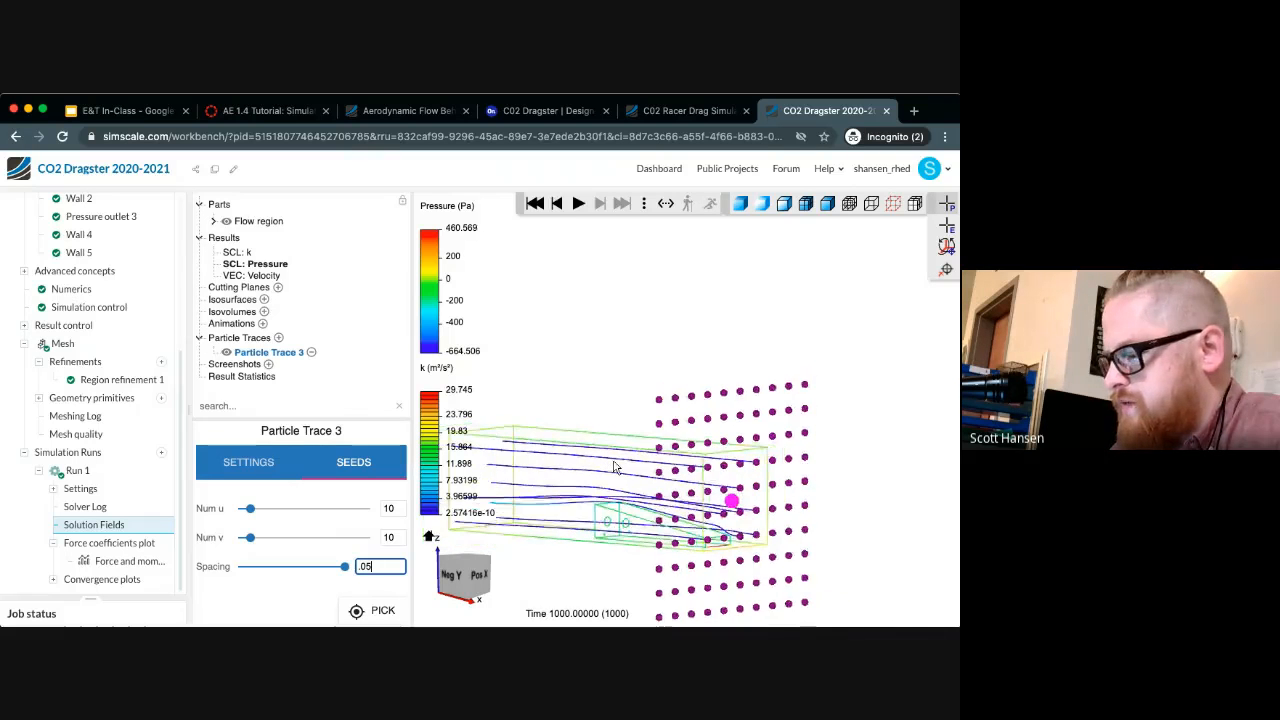
{"action": "mouse_move", "coordinate": [613, 461]}
{"action": "left_mouse_down"}
{"action": "mouse_move", "coordinate": [649, 440]}
{"action": "mouse_move", "coordinate": [620, 480]}
{"action": "left_mouse_up"}
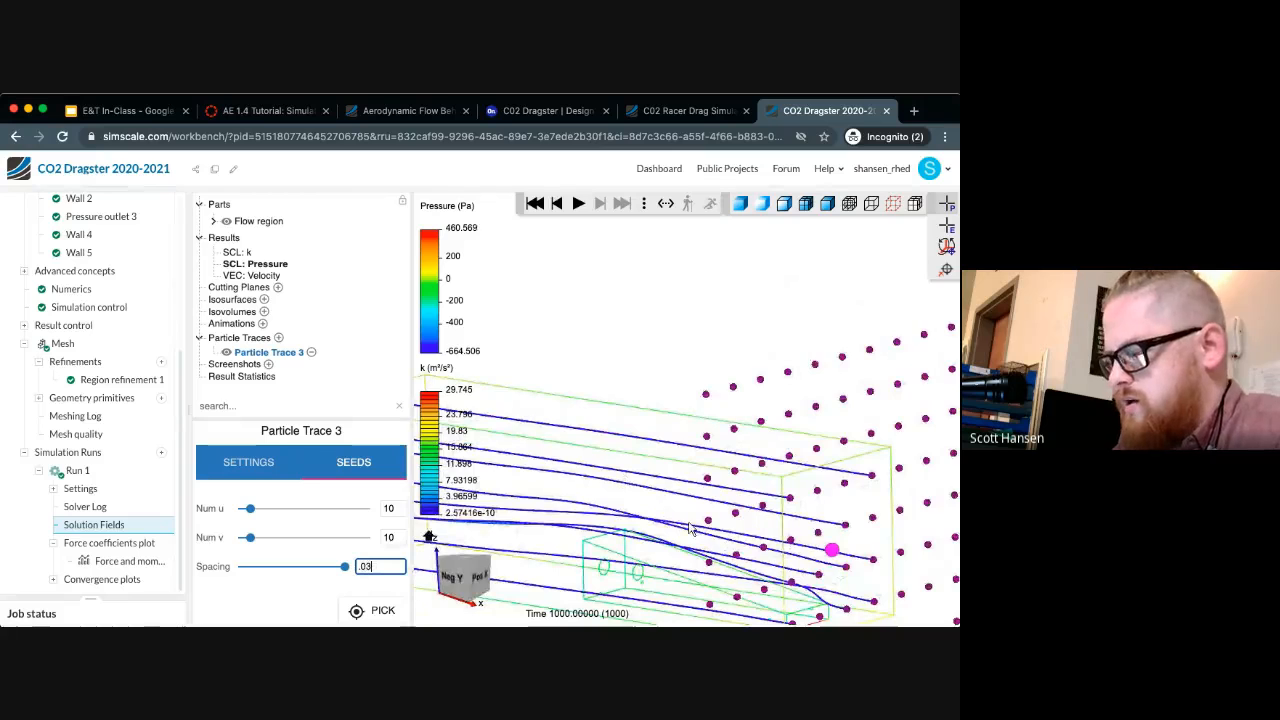
Reduce the seed spacing to 0.03 and finally to 0.02, and view the traces through the whole flow region
{"action": "type", "text": "3"}
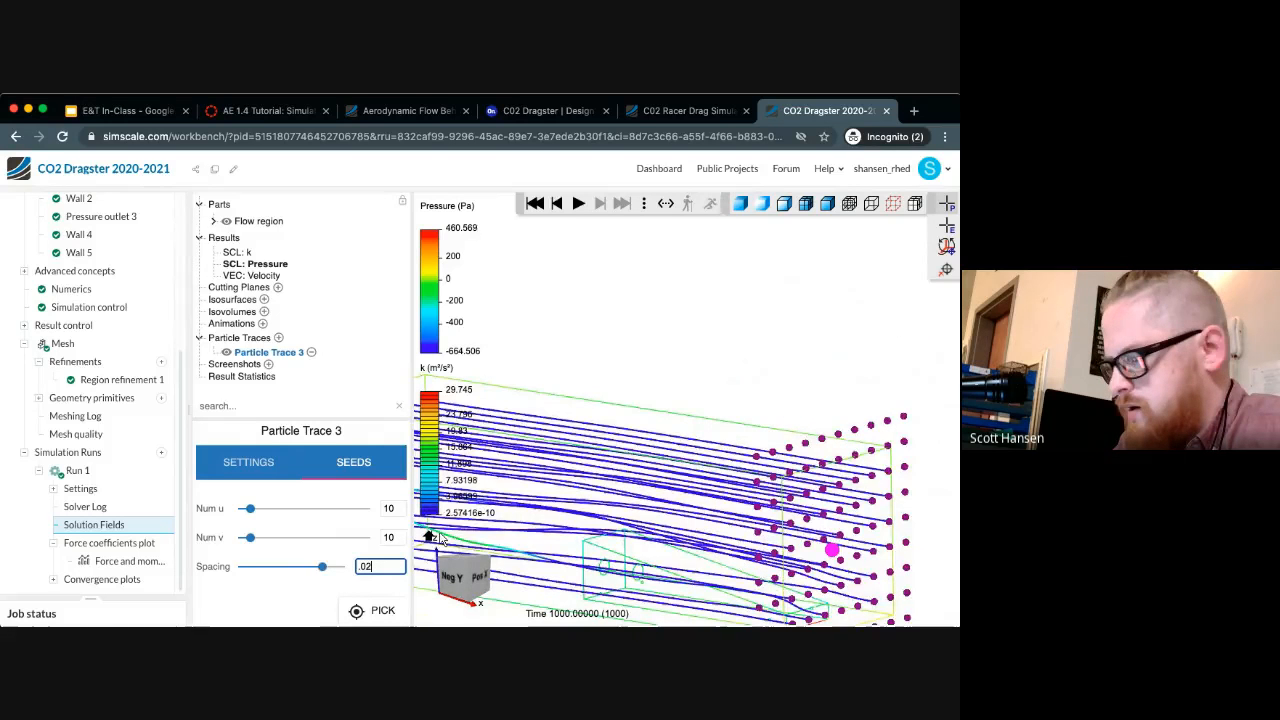
{"action": "key", "text": "BackSpace"}
{"action": "type", "text": "2"}
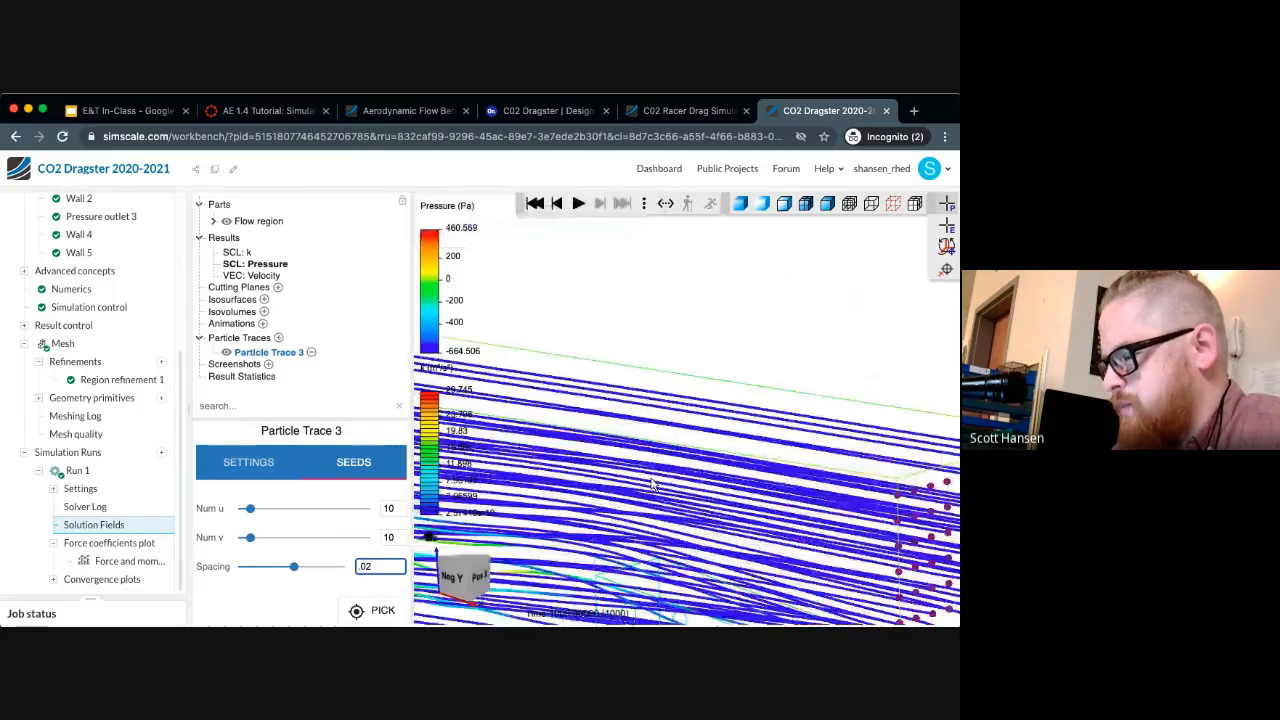
{"action": "mouse_move", "coordinate": [697, 463]}
{"action": "left_mouse_down"}
{"action": "mouse_move", "coordinate": [703, 420]}
{"action": "mouse_move", "coordinate": [710, 452]}
{"action": "left_mouse_up"}
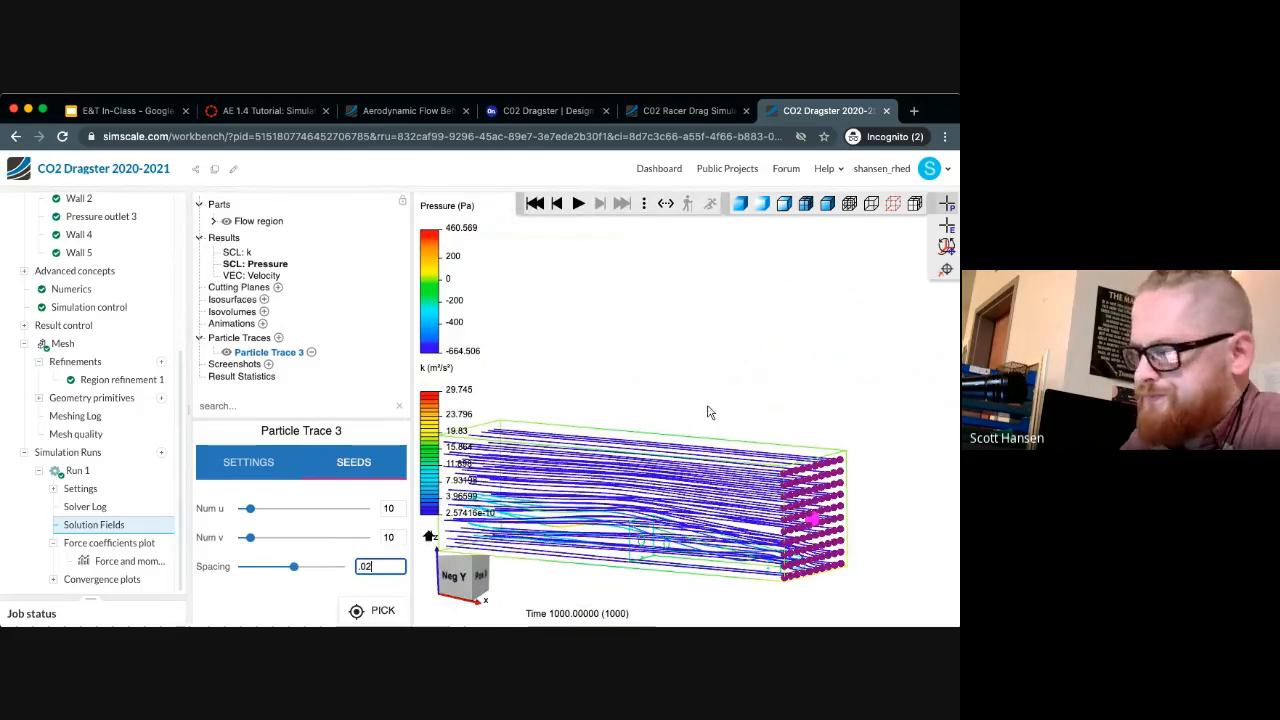
{"action": "mouse_move", "coordinate": [709, 412]}
{"action": "left_mouse_down"}
{"action": "mouse_move", "coordinate": [740, 417]}
{"action": "mouse_move", "coordinate": [766, 360]}
{"action": "mouse_move", "coordinate": [706, 380]}
{"action": "mouse_move", "coordinate": [703, 398]}
{"action": "mouse_move", "coordinate": [765, 387]}
{"action": "mouse_move", "coordinate": [764, 408]}
{"action": "left_mouse_up"}
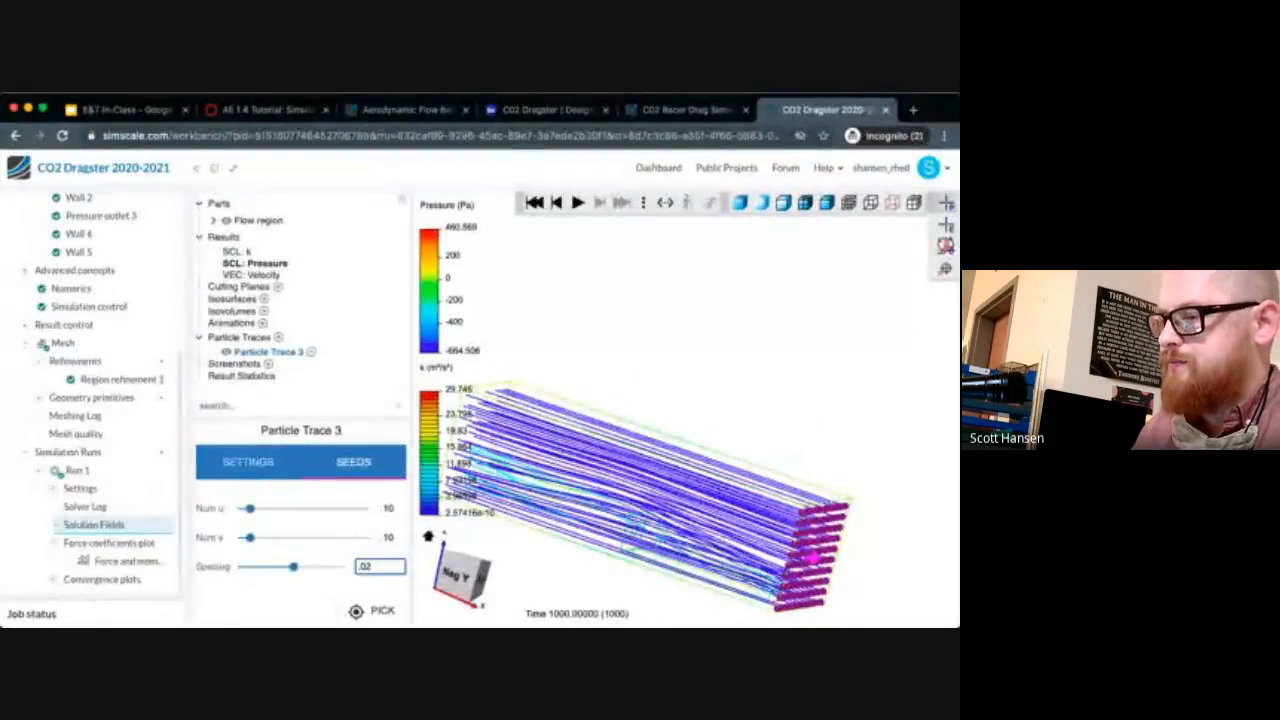
{"action": "key", "text": "Return"}
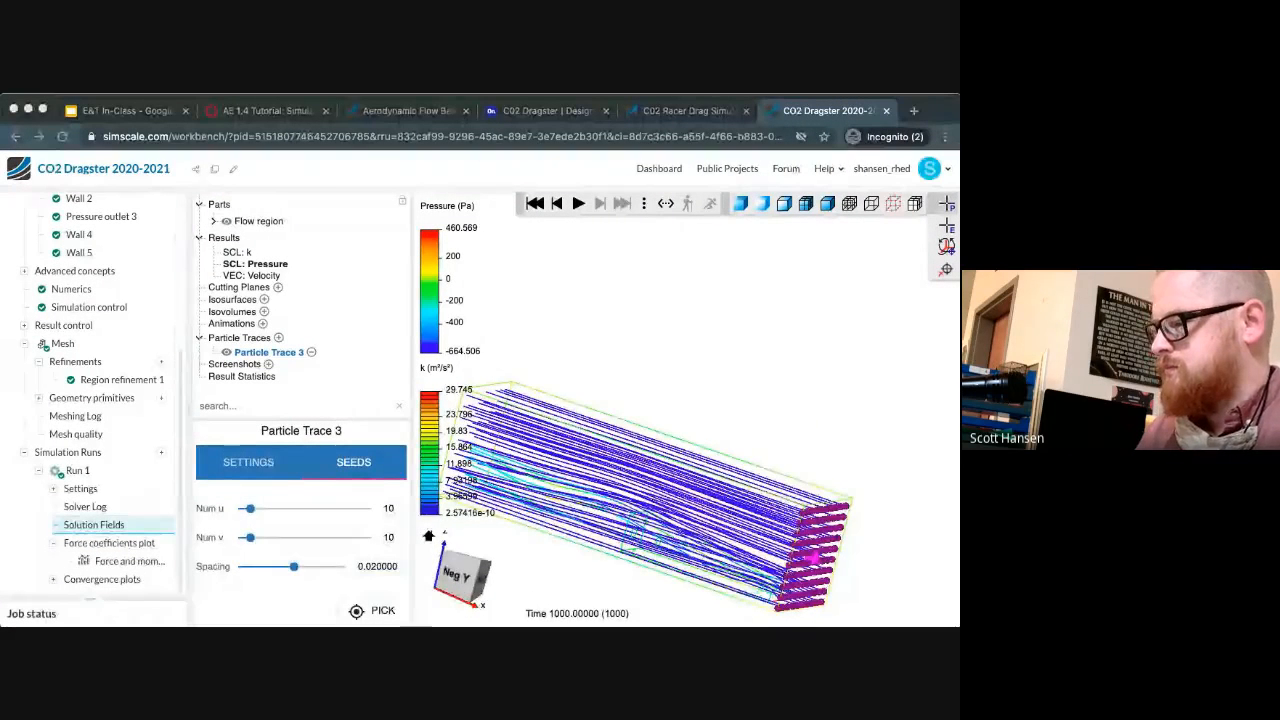